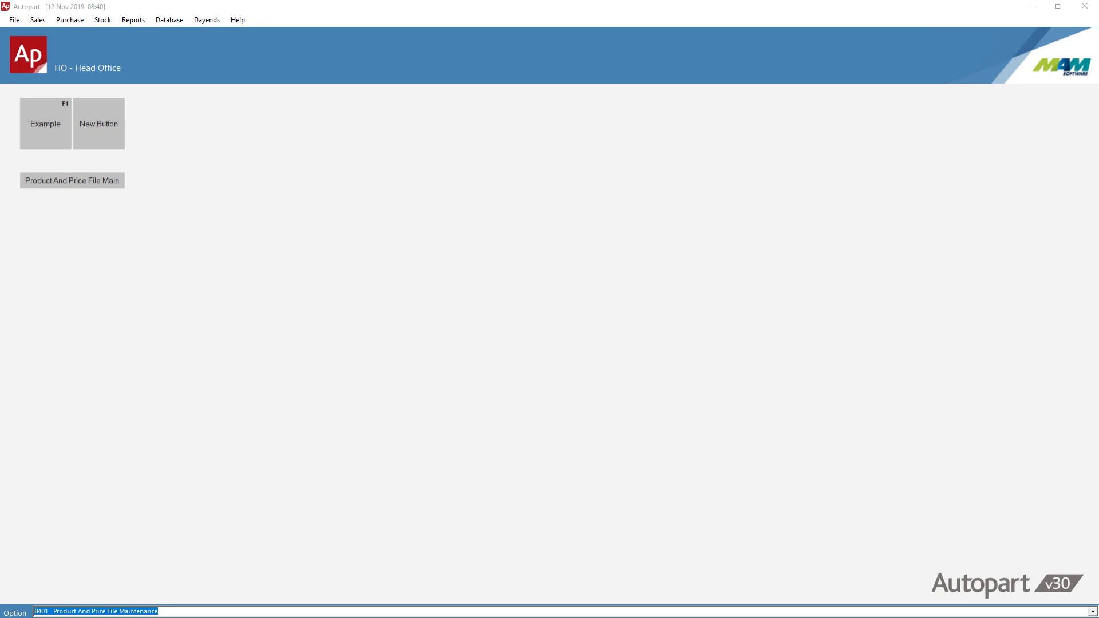
- Open Block Changes from the Database menu and switch to its Block Import tab
{"action": "left_click", "coordinate": [158, 21]}
{"action": "mouse_move", "coordinate": [214, 33]}
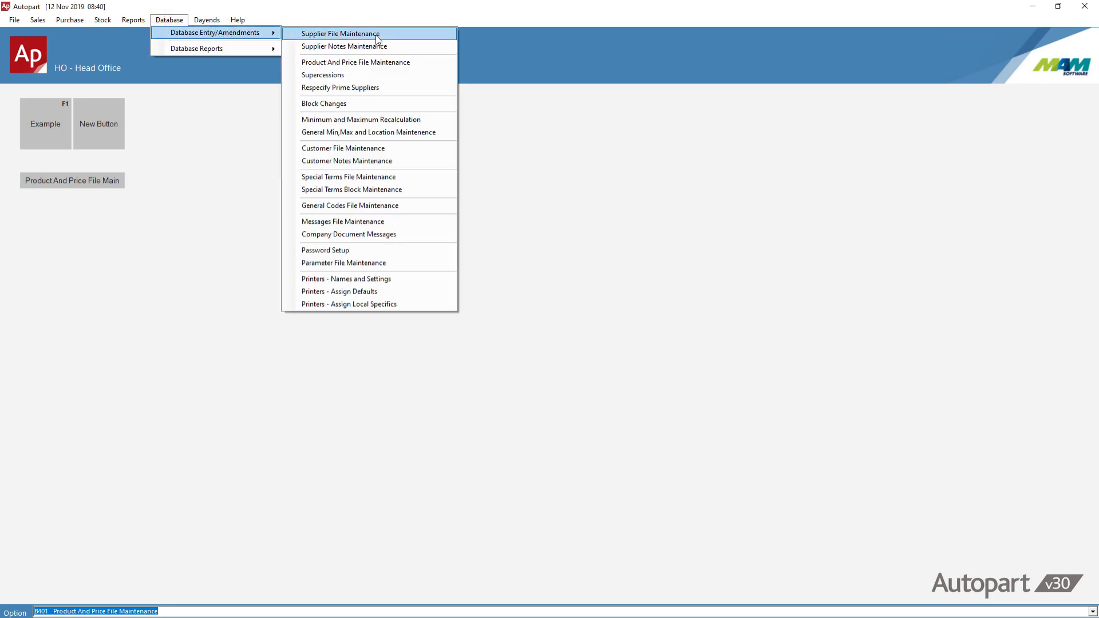
{"action": "left_click", "coordinate": [401, 104]}
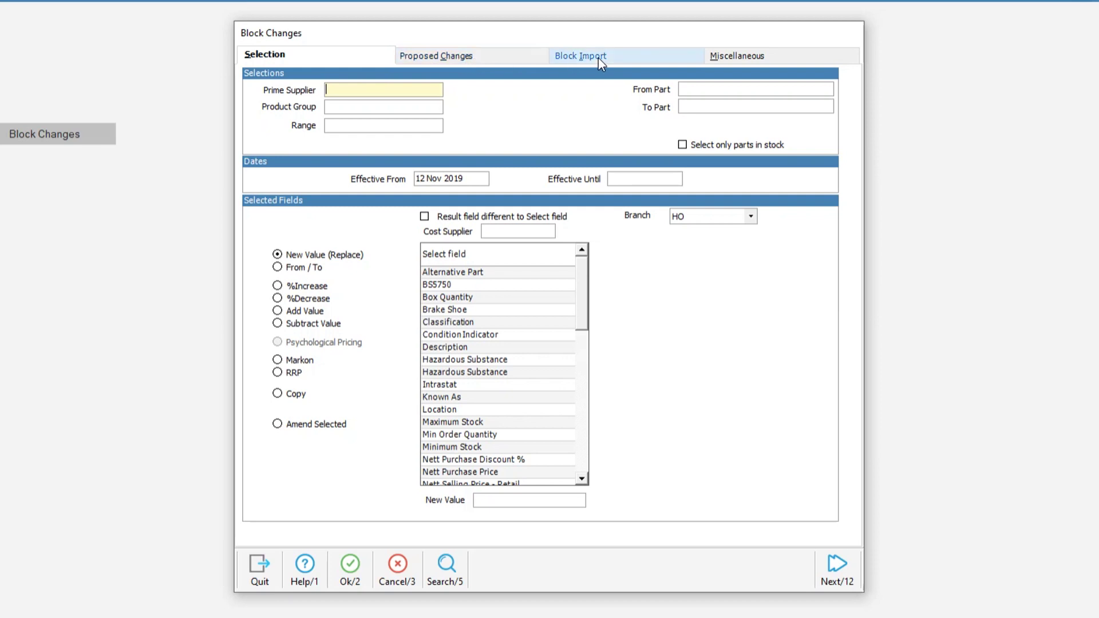
{"action": "left_click", "coordinate": [598, 58]}
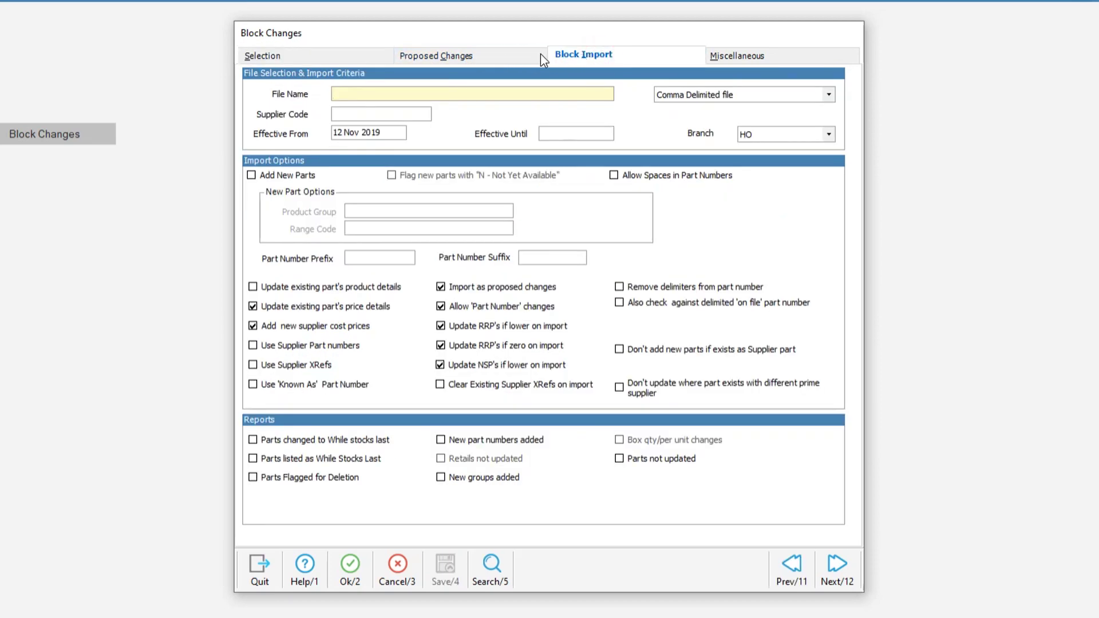
{"action": "left_click", "coordinate": [198, 146]}
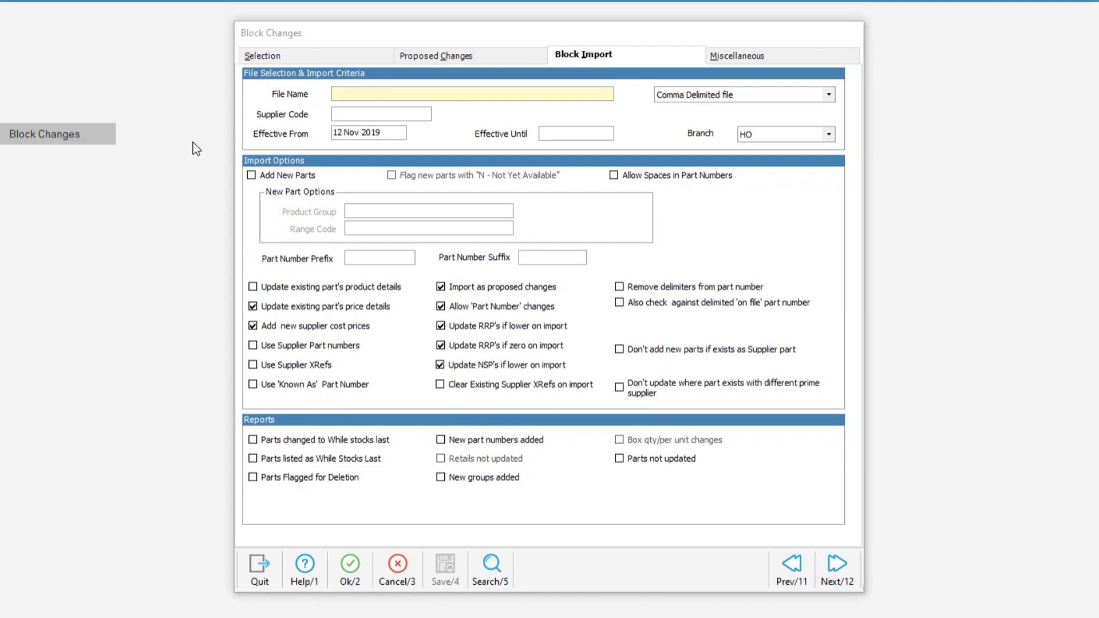
- Browse to E:\price files\Block Import and load Small_Import.csv as the import file
{"action": "left_click", "coordinate": [367, 95]}
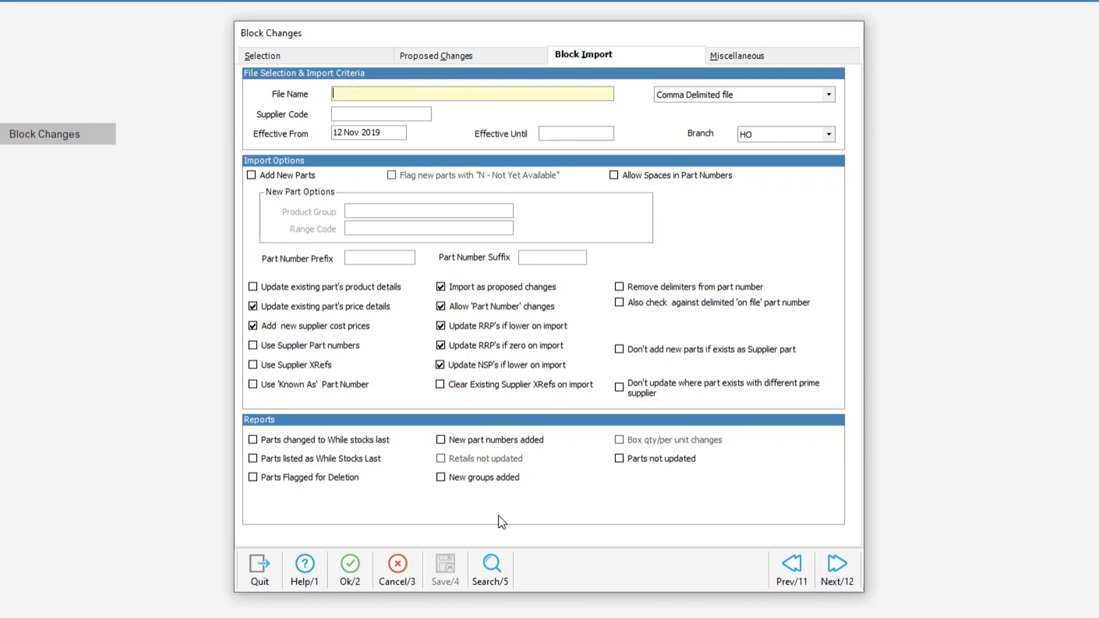
{"action": "left_click", "coordinate": [498, 563]}
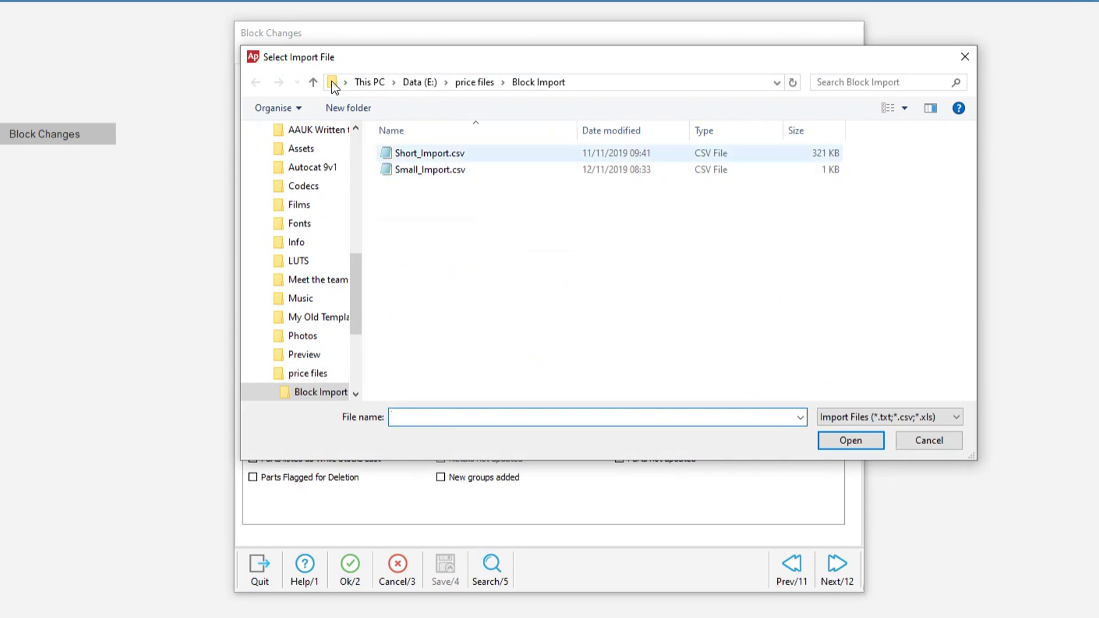
{"action": "left_click", "coordinate": [435, 170]}
{"action": "left_click", "coordinate": [424, 83]}
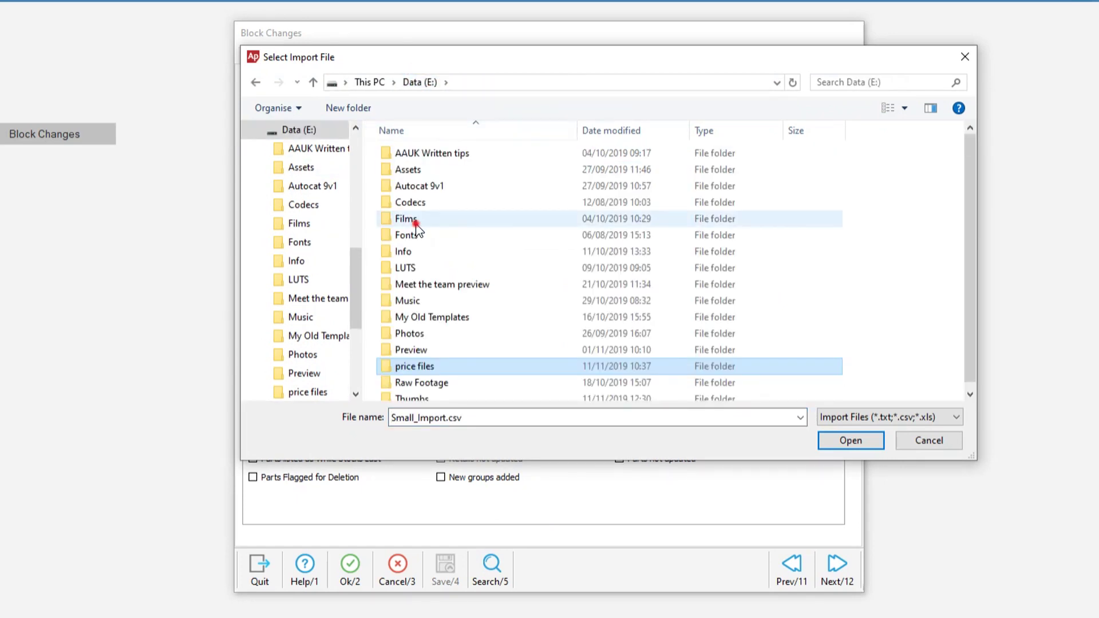
{"action": "left_click", "coordinate": [417, 251]}
{"action": "left_click", "coordinate": [436, 285]}
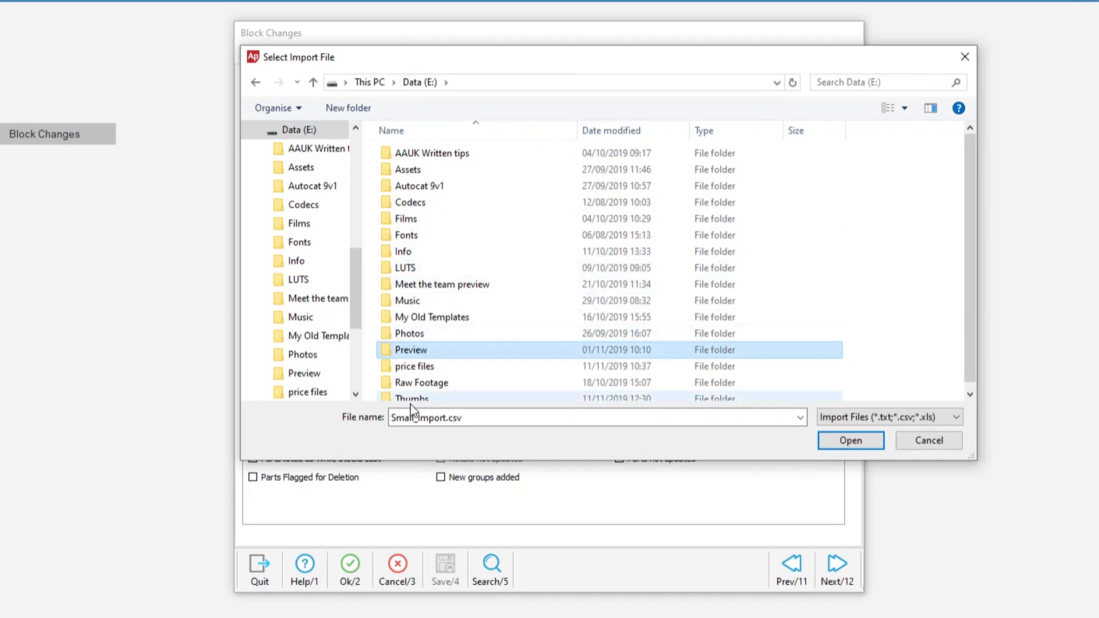
{"action": "double_click", "coordinate": [438, 367]}
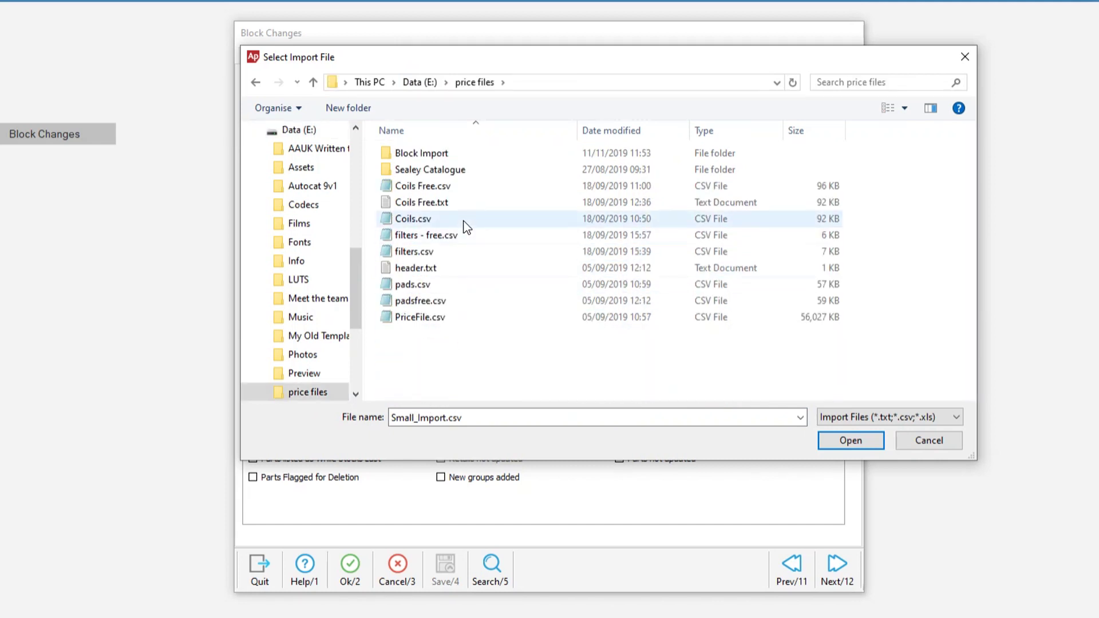
{"action": "left_click", "coordinate": [441, 156]}
{"action": "double_click", "coordinate": [441, 156]}
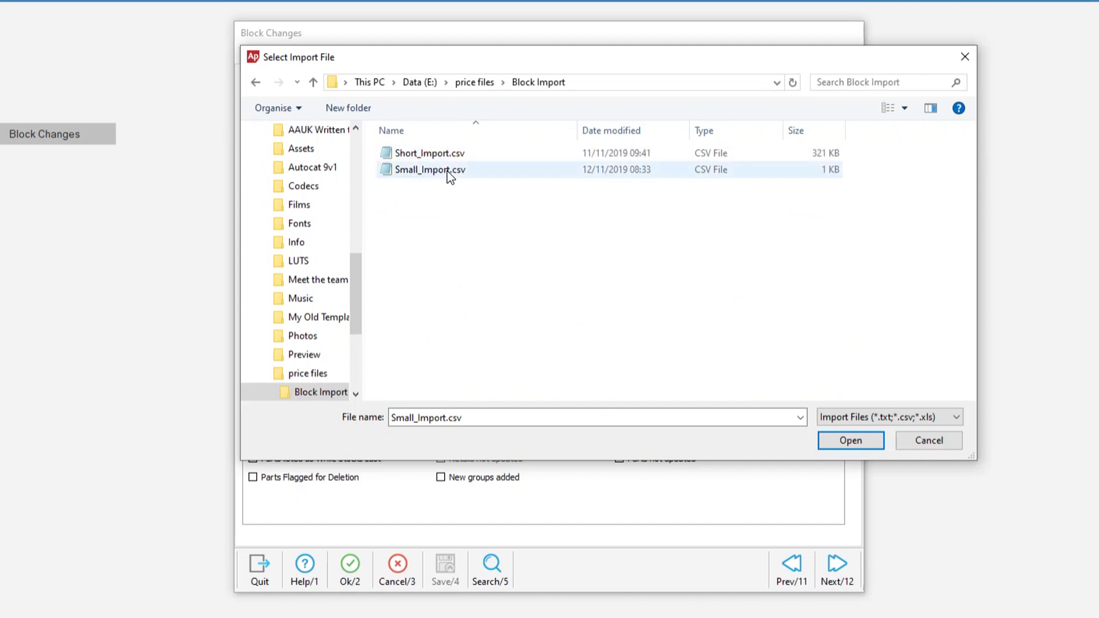
{"action": "left_click", "coordinate": [451, 174]}
{"action": "double_click", "coordinate": [425, 172]}
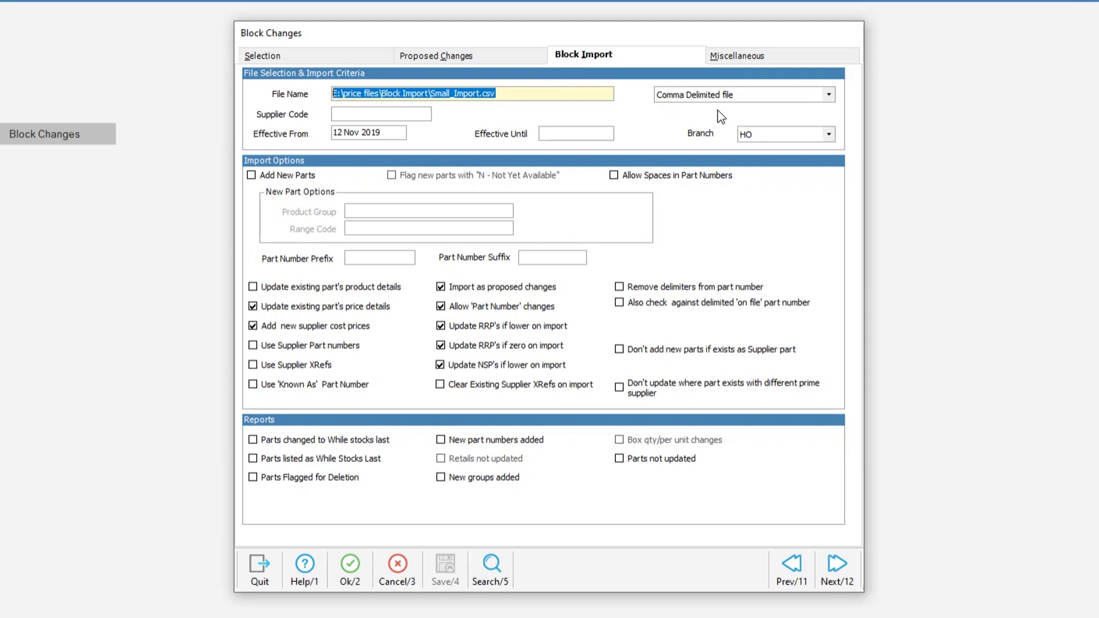
- Keep comma delimited, set supplier BRT, add new parts and update existing details under group BEARINGS
{"action": "left_click", "coordinate": [741, 96]}
{"action": "left_click", "coordinate": [741, 97]}
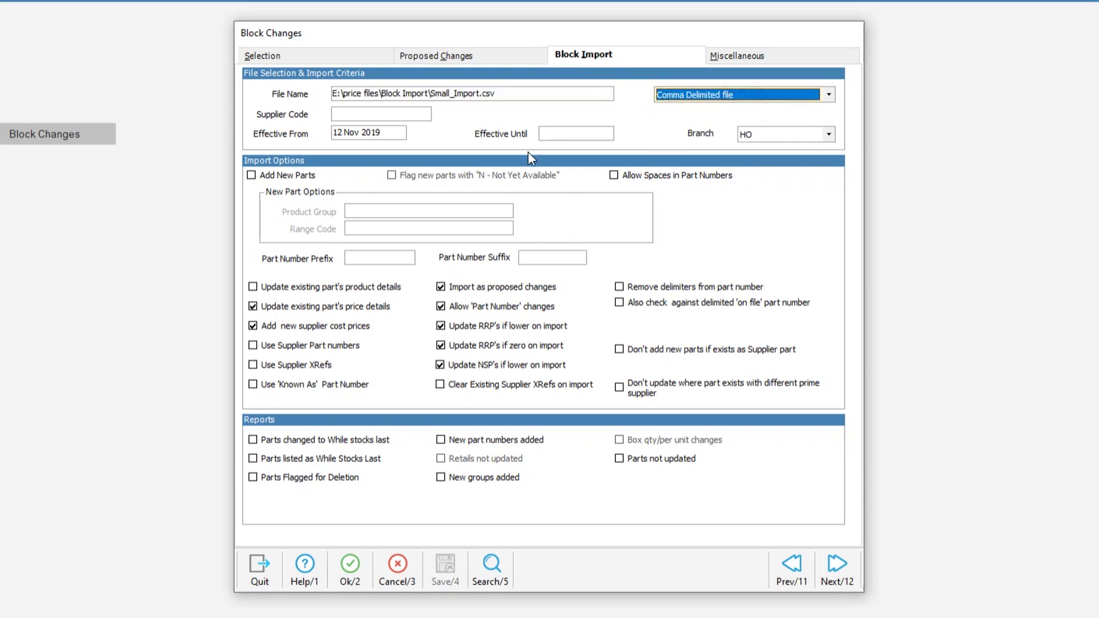
{"action": "left_click", "coordinate": [368, 116]}
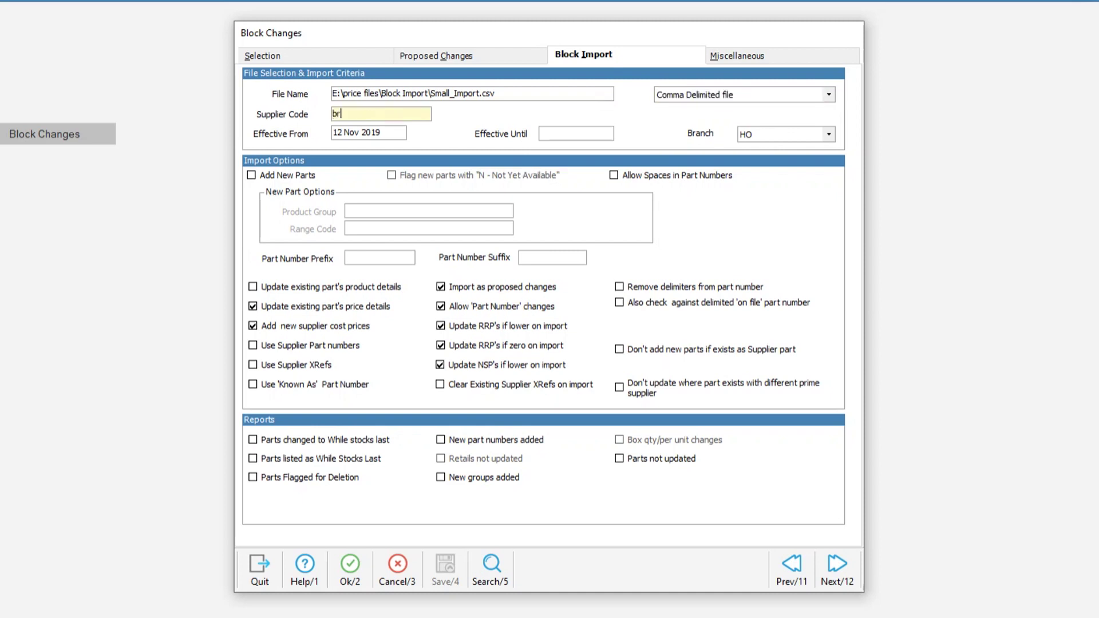
{"action": "key", "text": "Tab"}
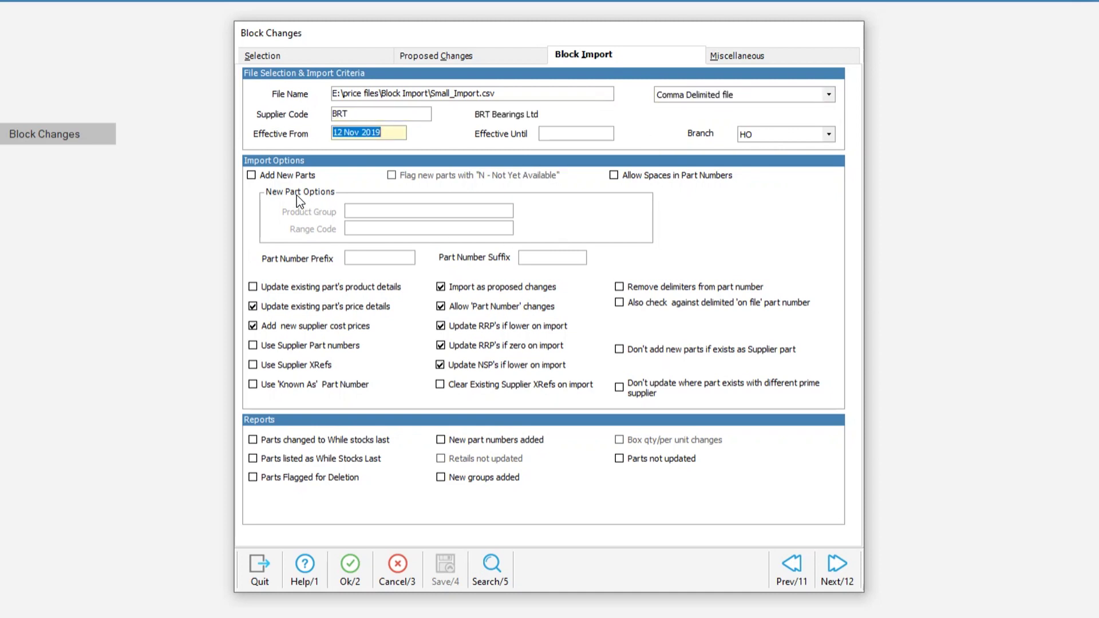
{"action": "left_click", "coordinate": [262, 174]}
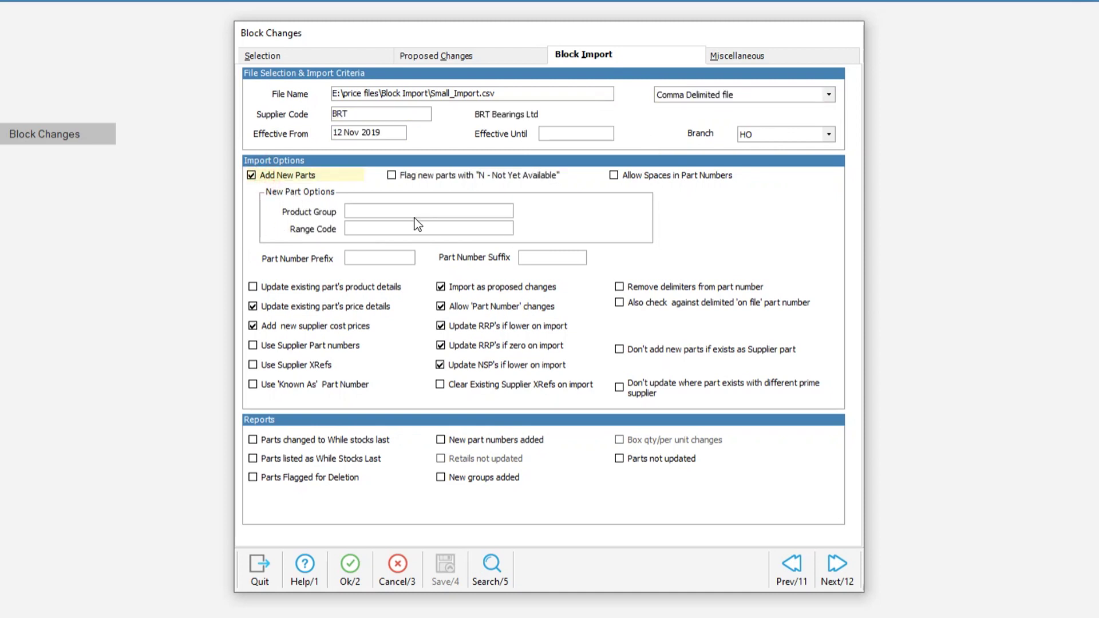
{"action": "left_click", "coordinate": [267, 287]}
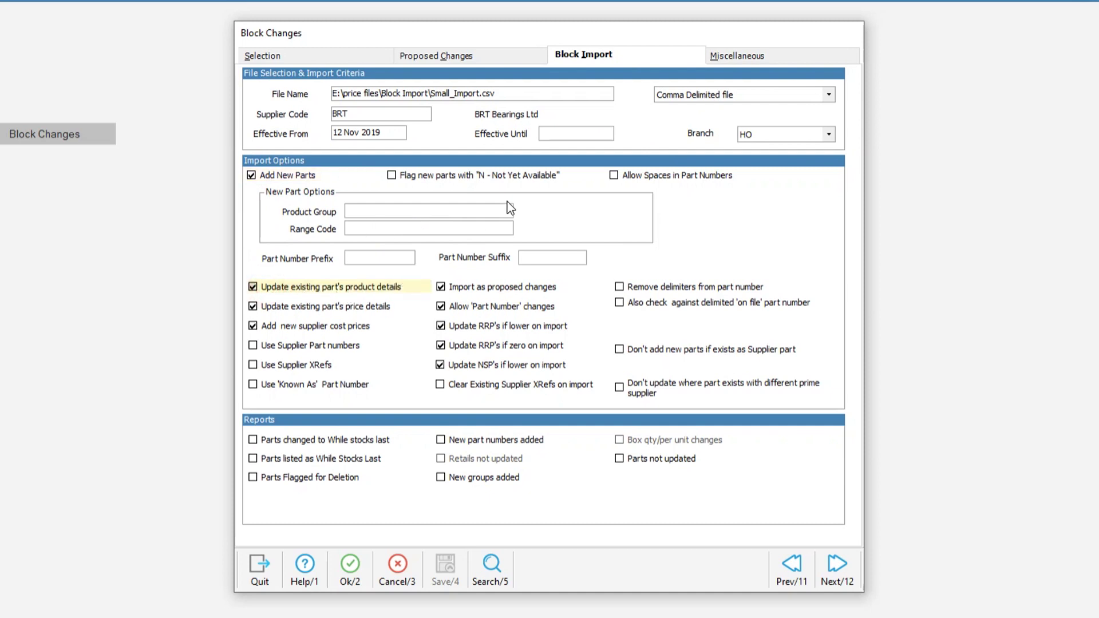
{"action": "left_click", "coordinate": [371, 211]}
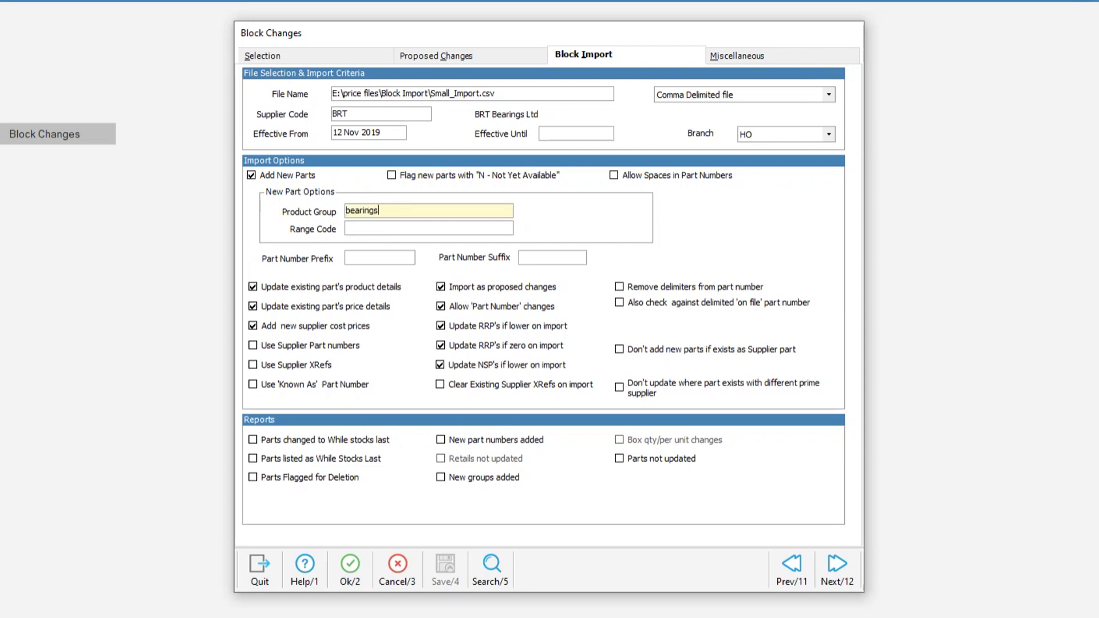
{"action": "key", "text": "Tab"}
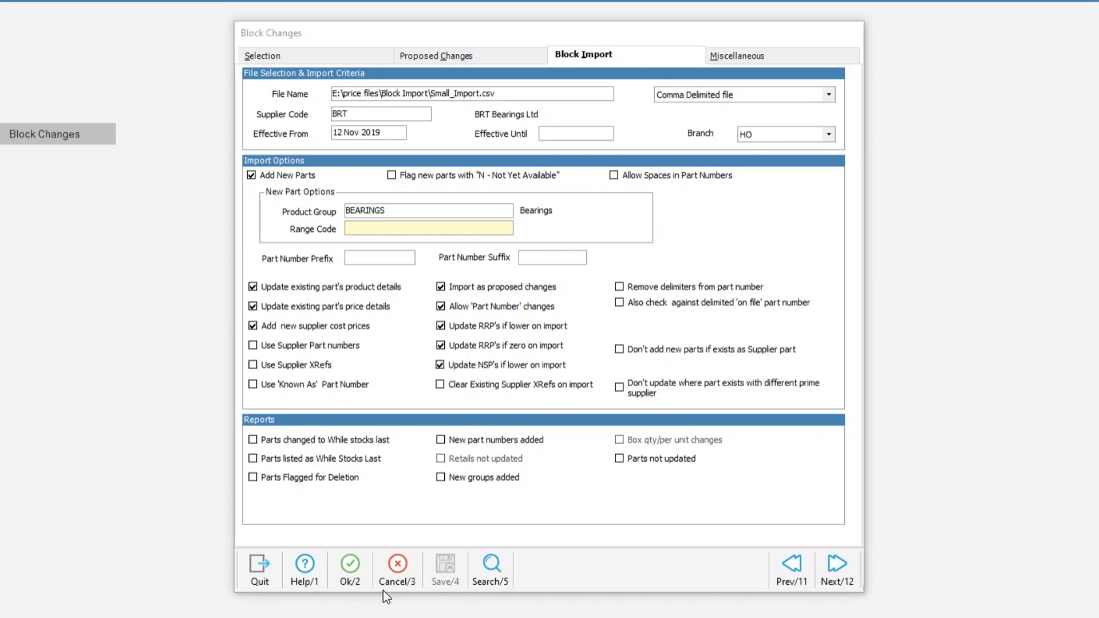
- Map ProductID to Part Number, SupplierPart to Supplier Part and ProductDesc to Description
{"action": "left_click", "coordinate": [350, 568]}
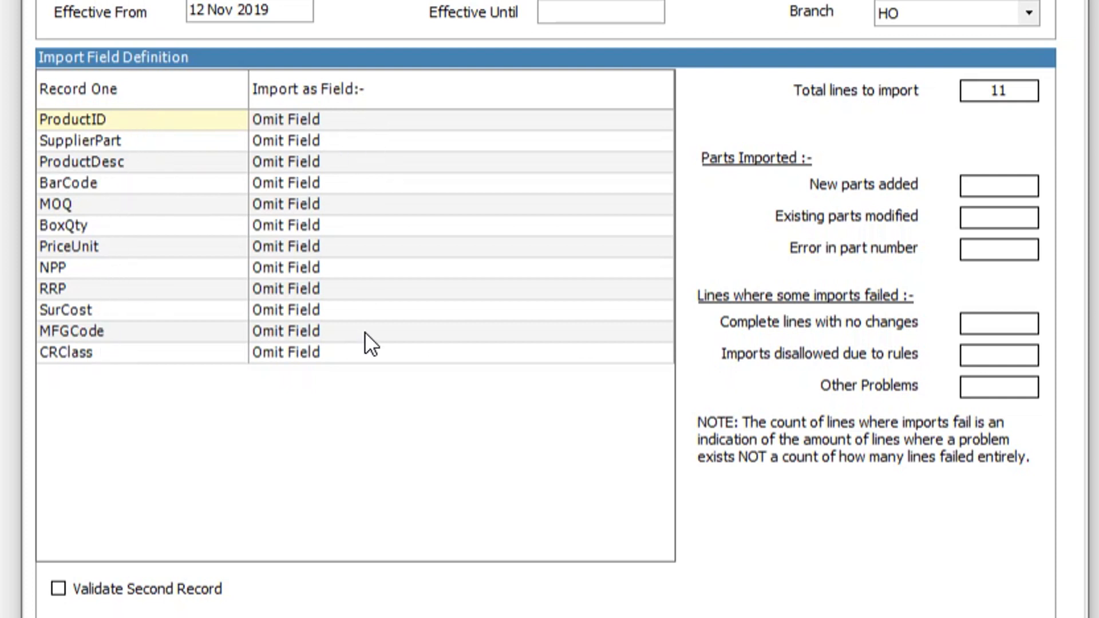
{"action": "left_click", "coordinate": [359, 118]}
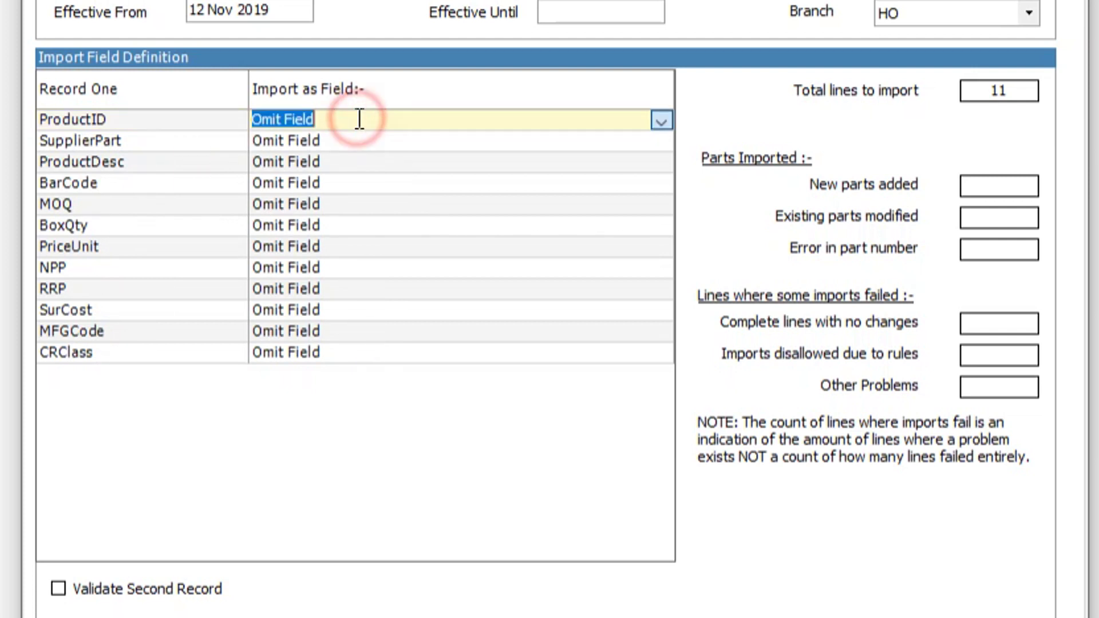
{"action": "left_click", "coordinate": [662, 120]}
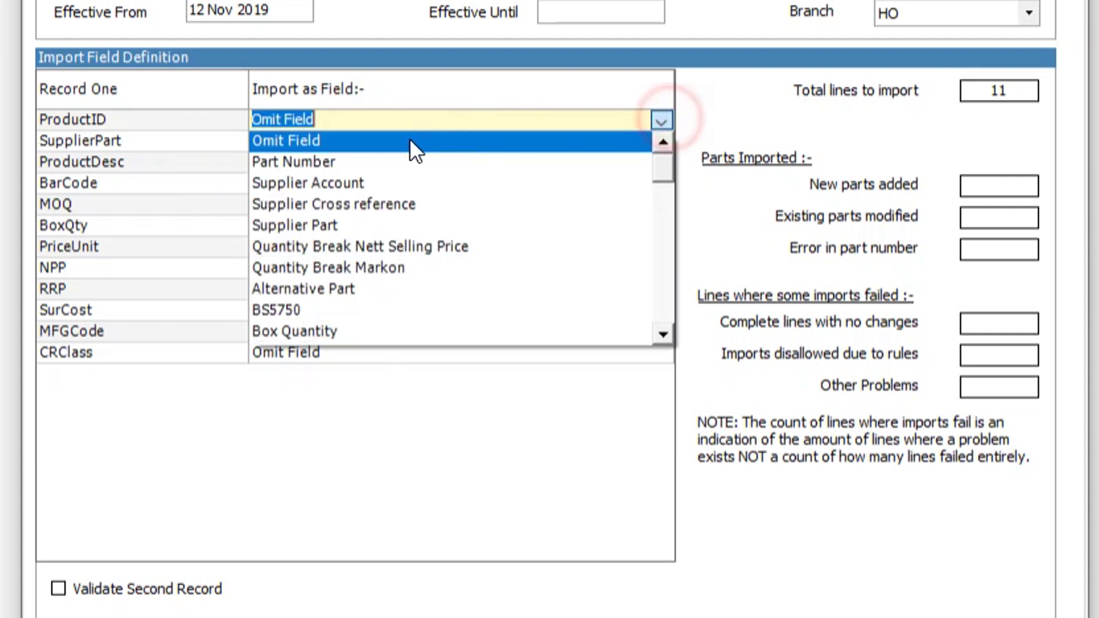
{"action": "left_click", "coordinate": [346, 161]}
{"action": "left_click", "coordinate": [150, 139]}
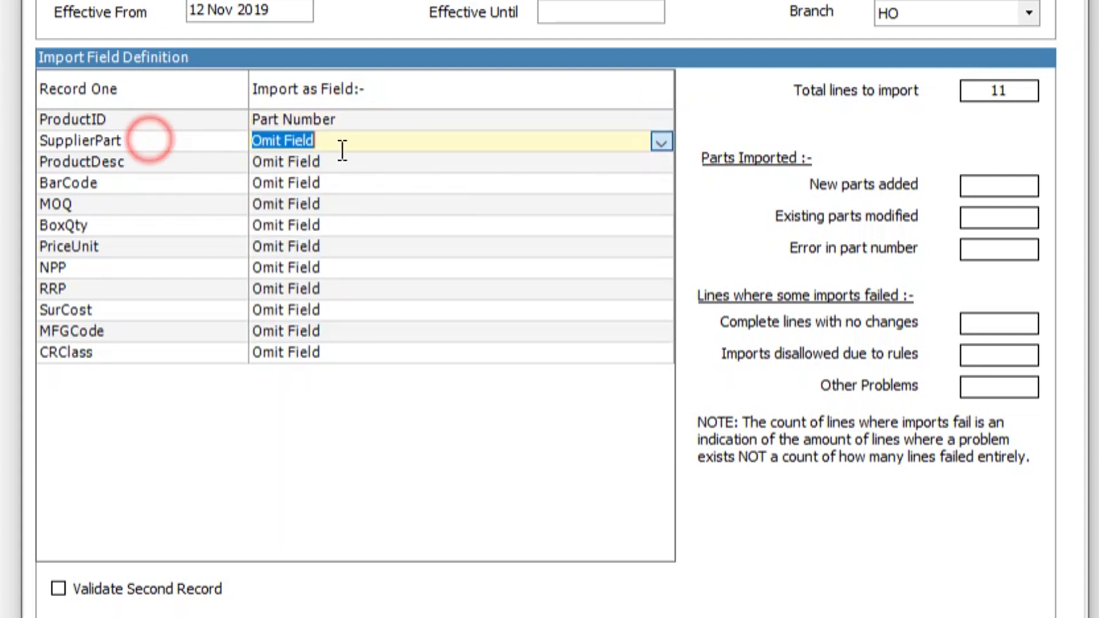
{"action": "left_click", "coordinate": [348, 145]}
{"action": "left_click", "coordinate": [662, 143]}
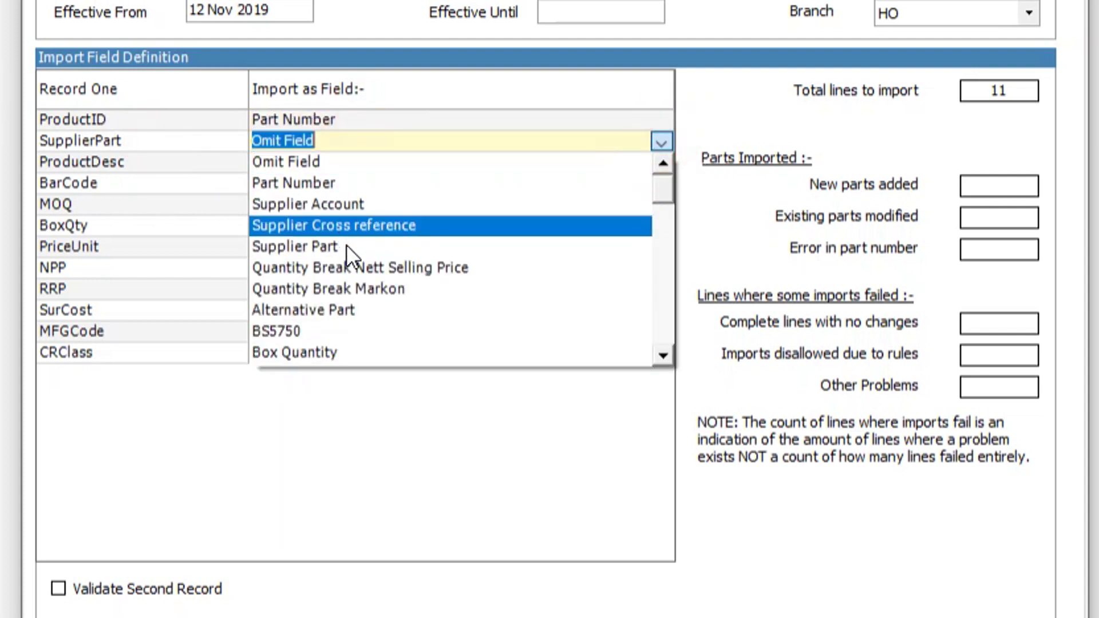
{"action": "left_click", "coordinate": [346, 246]}
{"action": "left_click", "coordinate": [132, 164]}
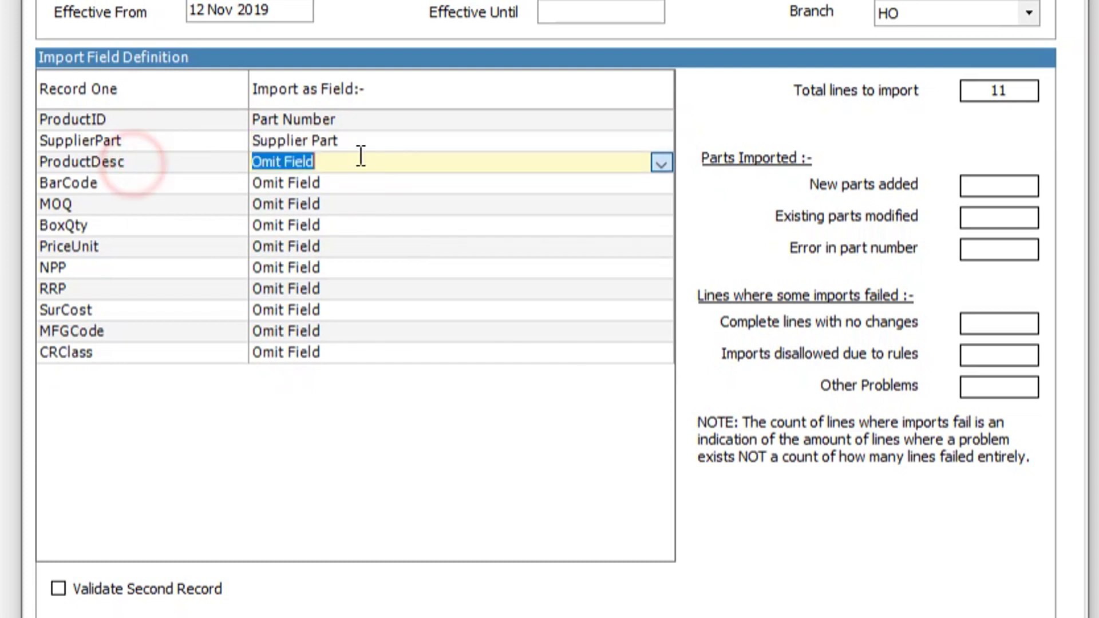
{"action": "left_click", "coordinate": [361, 155]}
{"action": "left_click", "coordinate": [666, 165]}
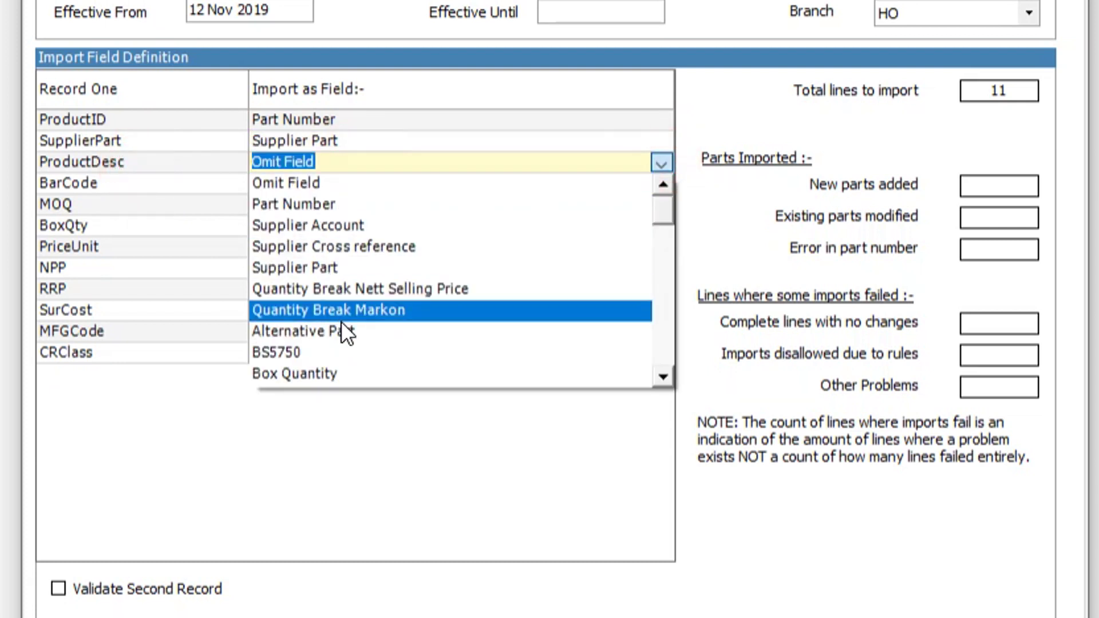
{"action": "scroll", "coordinate": [358, 305], "scroll_direction": "down", "scroll_amount": 3}
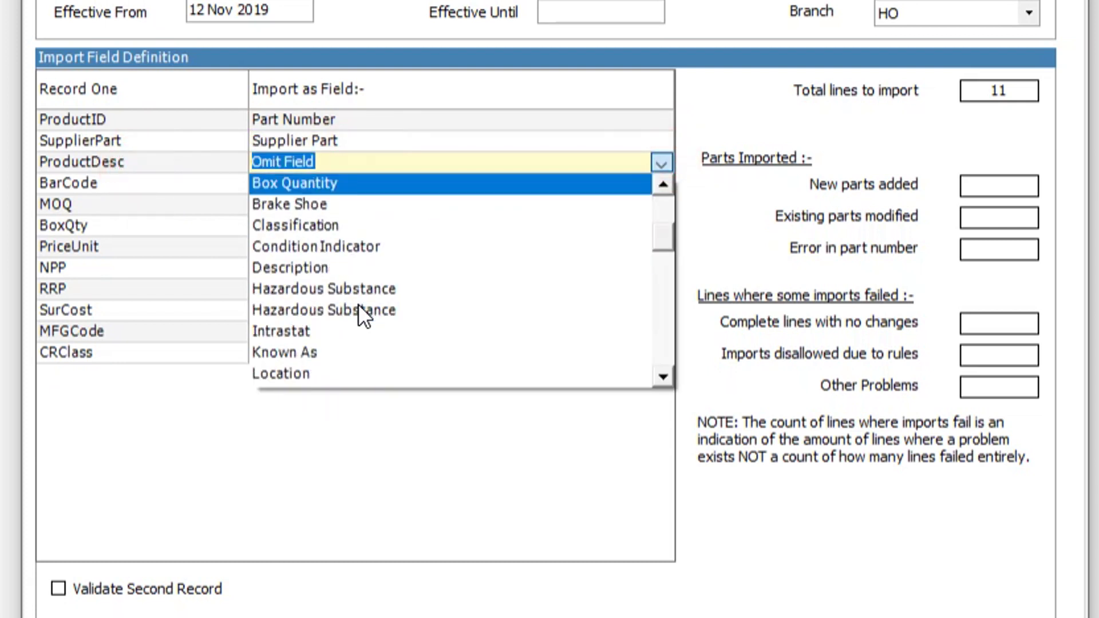
{"action": "left_click", "coordinate": [262, 269]}
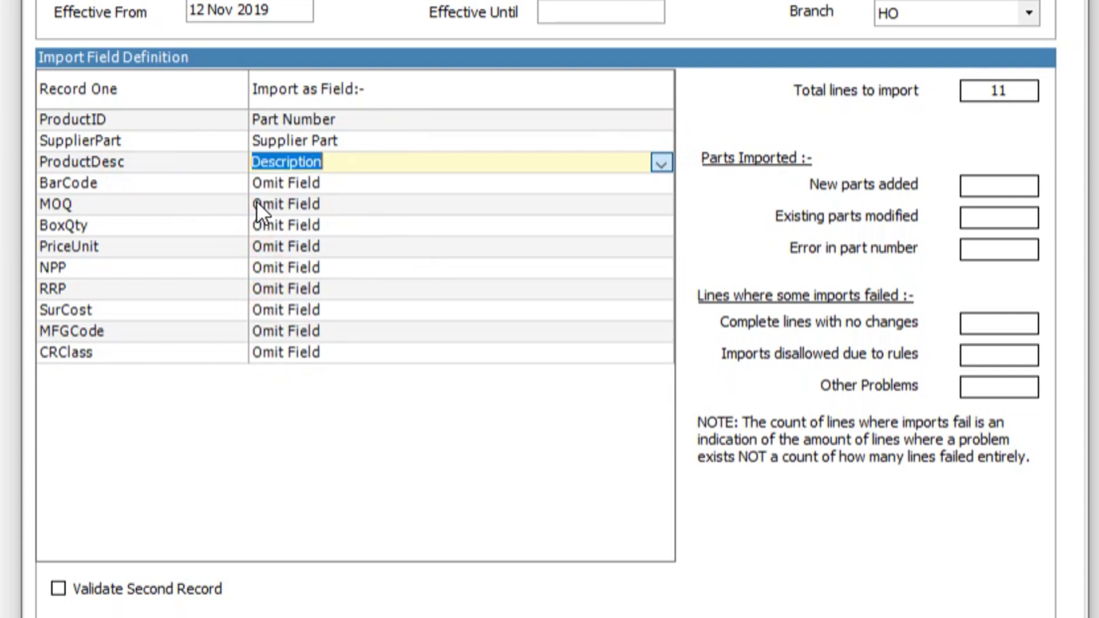
- Map BarCode to Known As, MOQ to Min Order Quantity and BoxQty to Box Quantity
{"action": "left_click", "coordinate": [350, 184]}
{"action": "left_click", "coordinate": [662, 183]}
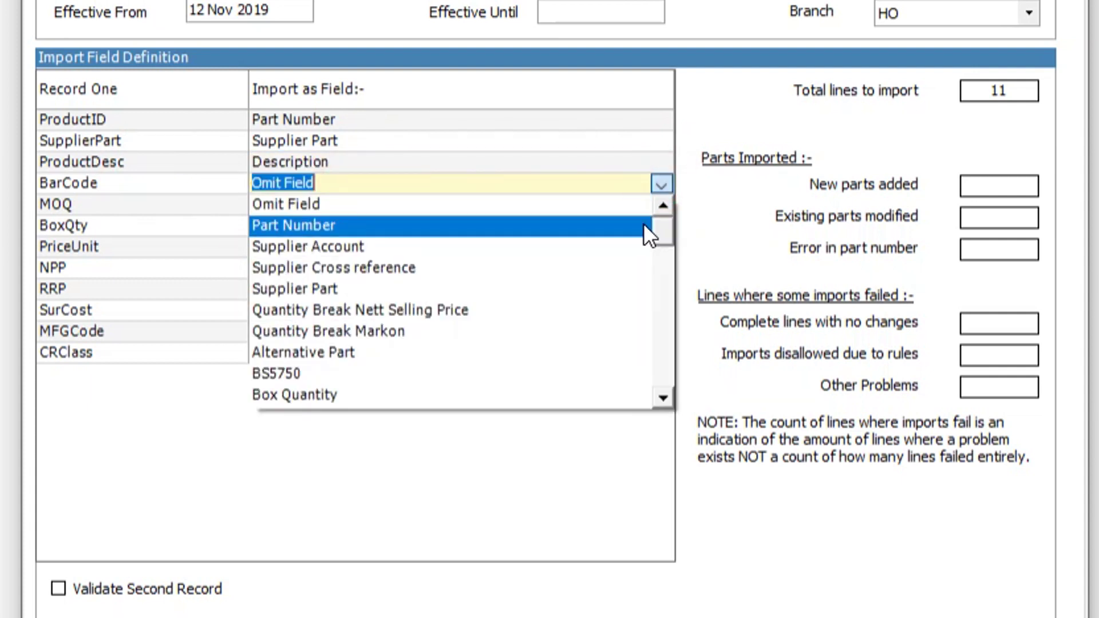
{"action": "scroll", "coordinate": [370, 303], "scroll_direction": "down", "scroll_amount": 3}
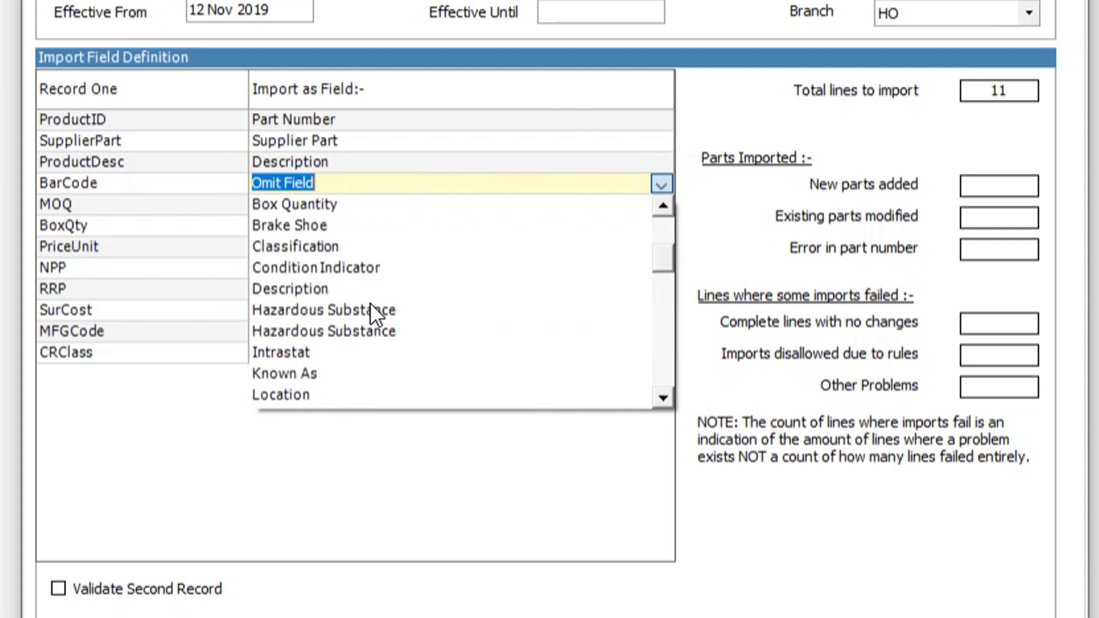
{"action": "scroll", "coordinate": [378, 303], "scroll_direction": "down", "scroll_amount": 1}
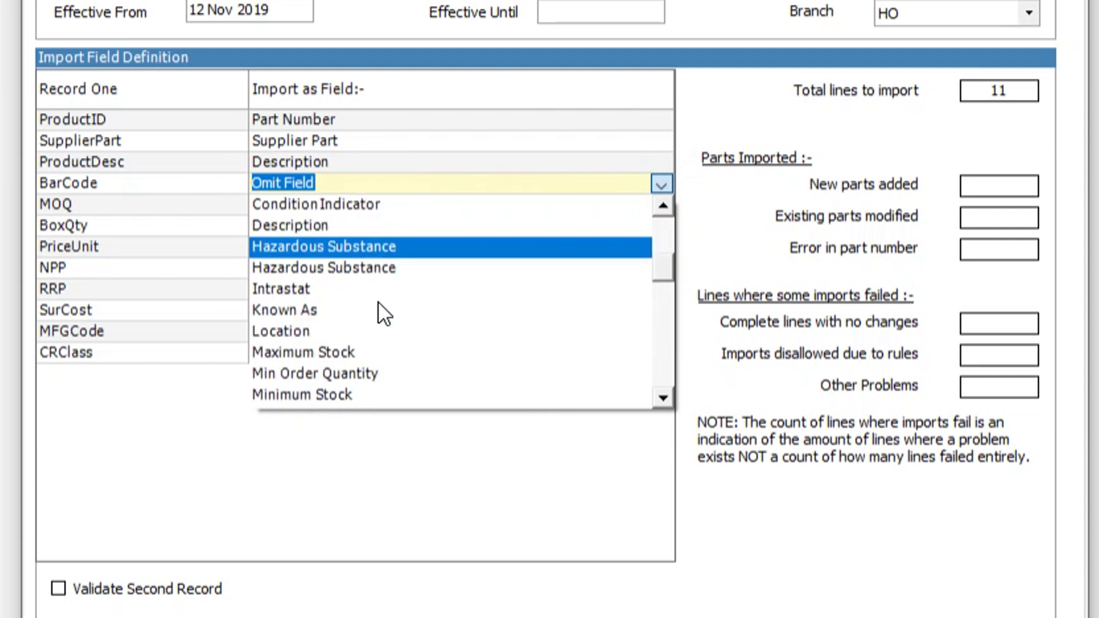
{"action": "left_click", "coordinate": [297, 311]}
{"action": "left_click", "coordinate": [511, 203]}
{"action": "left_click", "coordinate": [662, 205]}
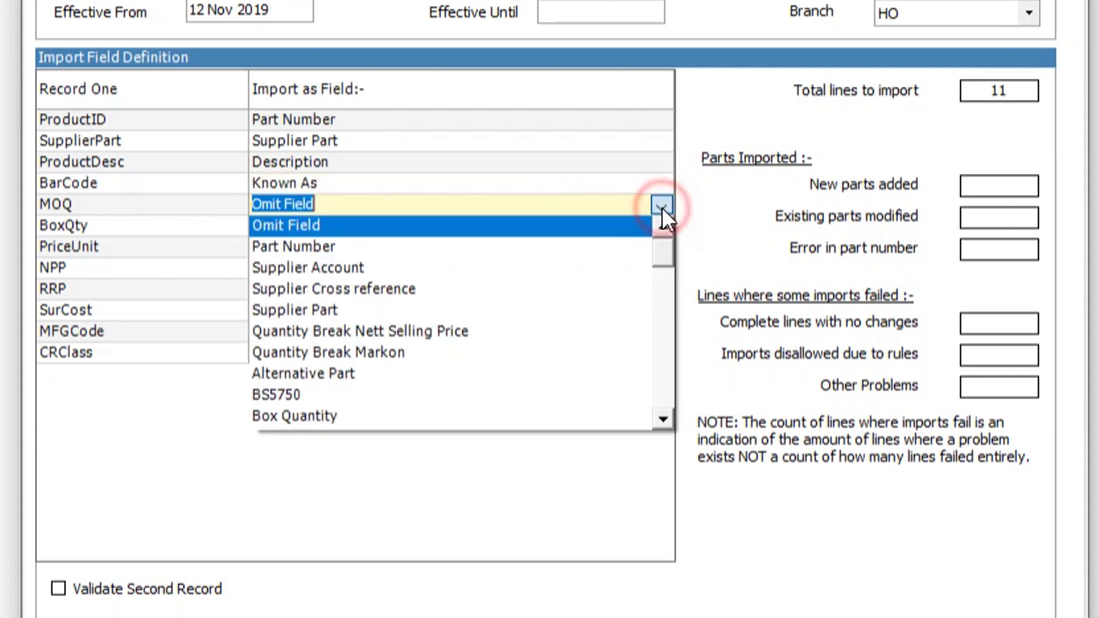
{"action": "scroll", "coordinate": [506, 255], "scroll_direction": "down", "scroll_amount": 5}
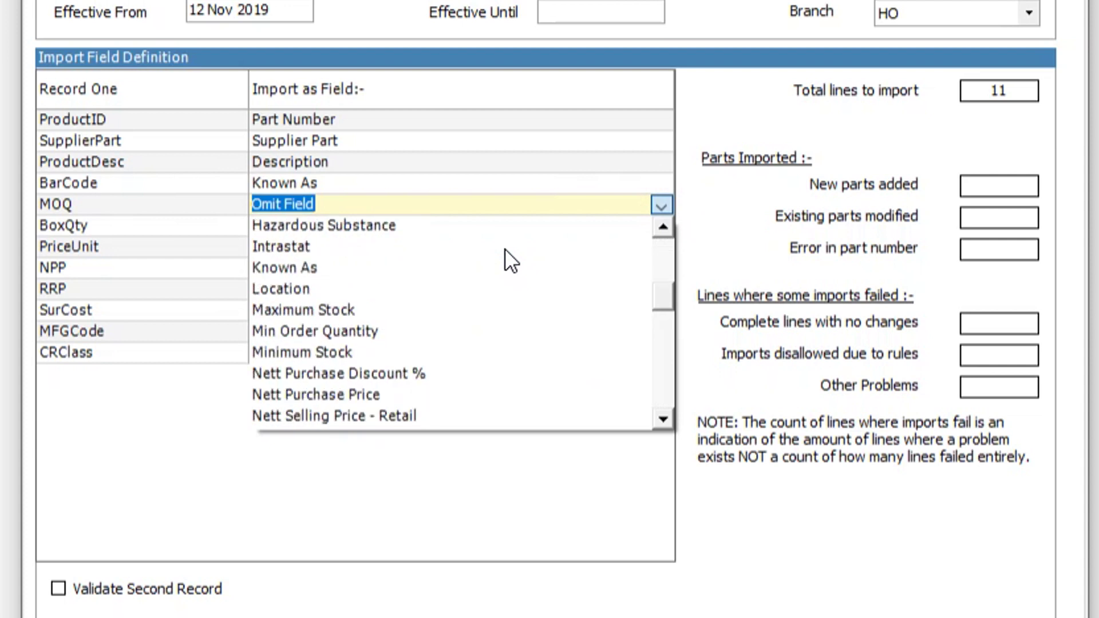
{"action": "left_click", "coordinate": [369, 331]}
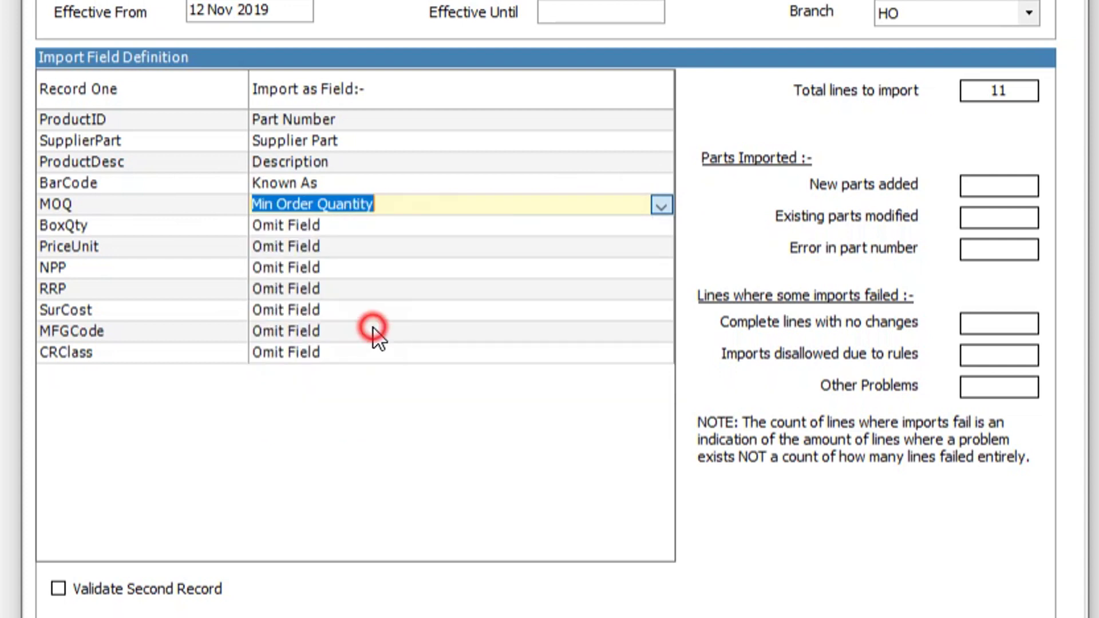
{"action": "left_click", "coordinate": [357, 228]}
{"action": "left_click", "coordinate": [661, 226]}
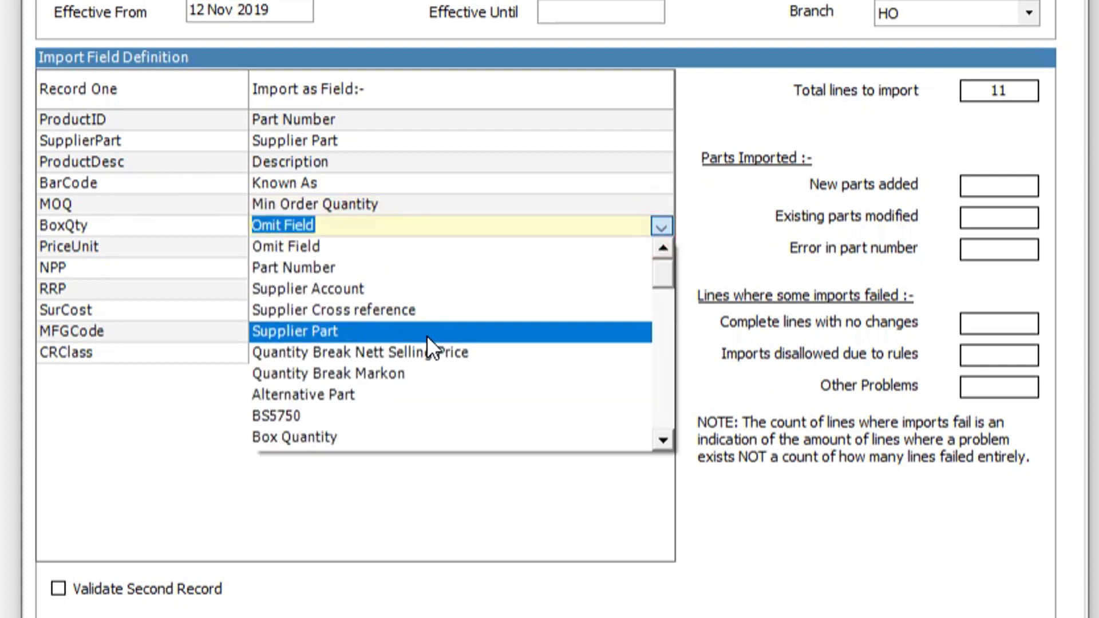
{"action": "left_click", "coordinate": [322, 437]}
- Map NPP to Nett Purchase Price and RRP to Retail Recommended Price
{"action": "left_click", "coordinate": [380, 252]}
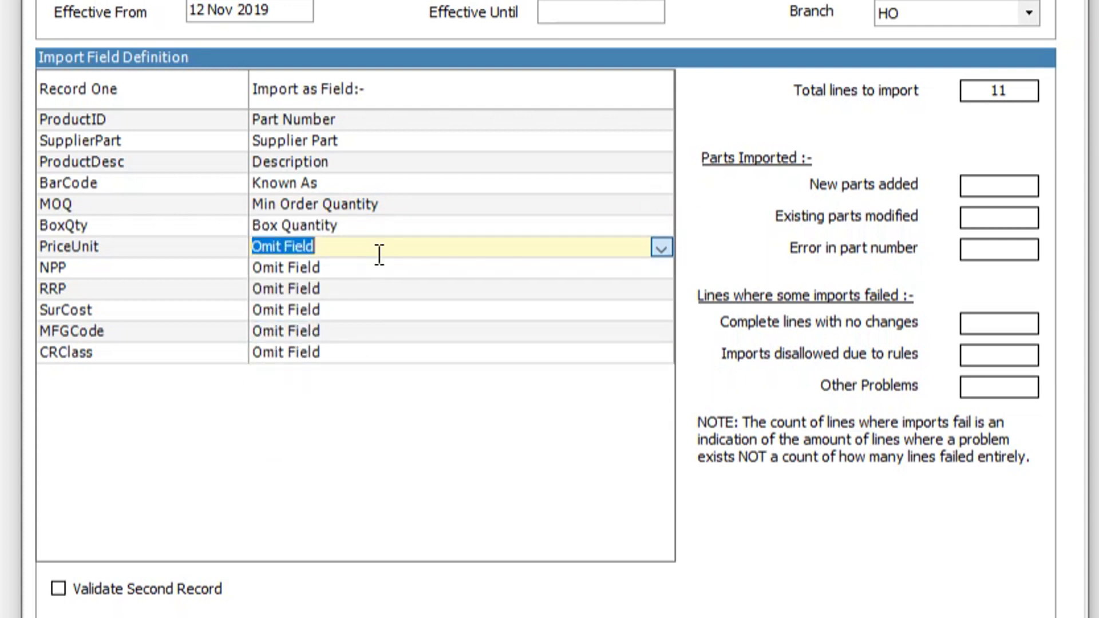
{"action": "left_click", "coordinate": [385, 270]}
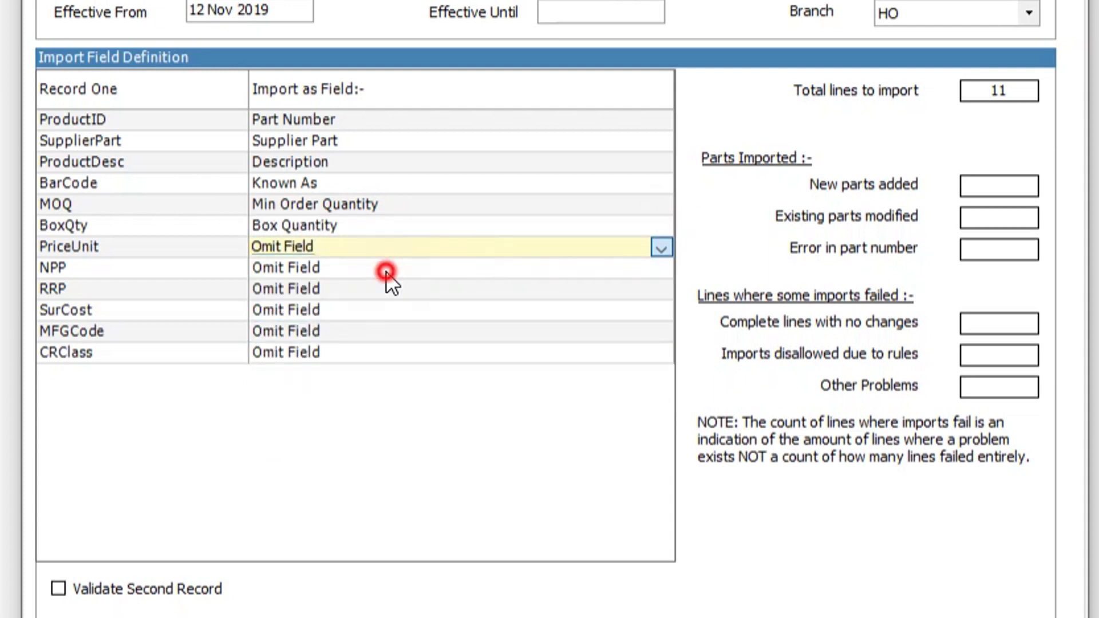
{"action": "left_click", "coordinate": [660, 268]}
{"action": "scroll", "coordinate": [421, 385], "scroll_direction": "down", "scroll_amount": 2}
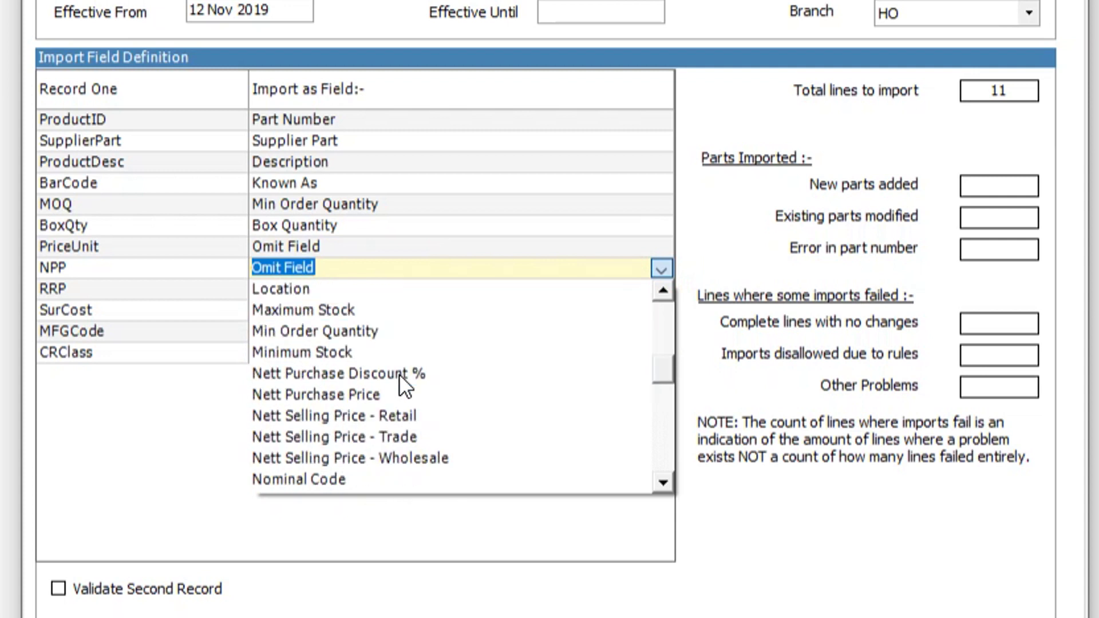
{"action": "left_click", "coordinate": [432, 394]}
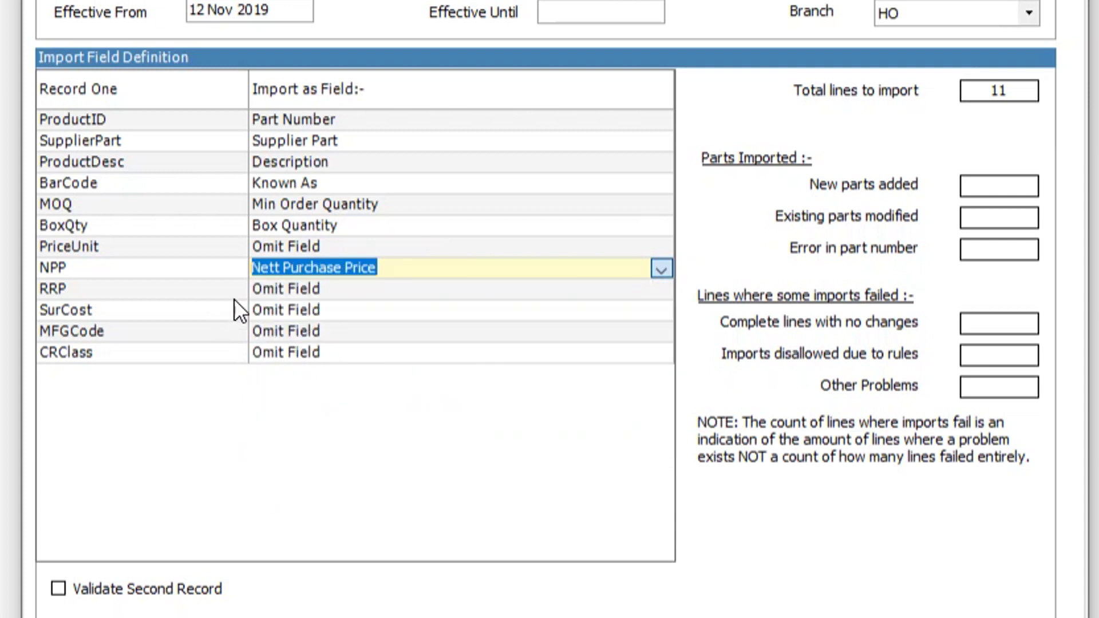
{"action": "left_click", "coordinate": [406, 289]}
{"action": "left_click", "coordinate": [661, 290]}
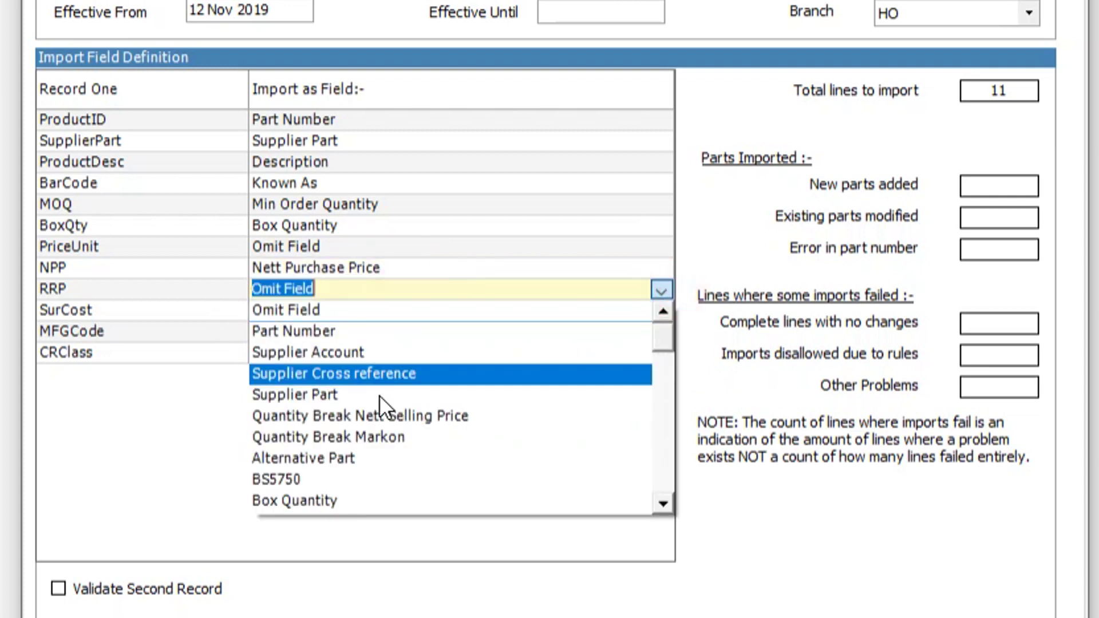
{"action": "scroll", "coordinate": [422, 395], "scroll_direction": "down", "scroll_amount": 3}
{"action": "scroll", "coordinate": [462, 397], "scroll_direction": "down", "scroll_amount": 8}
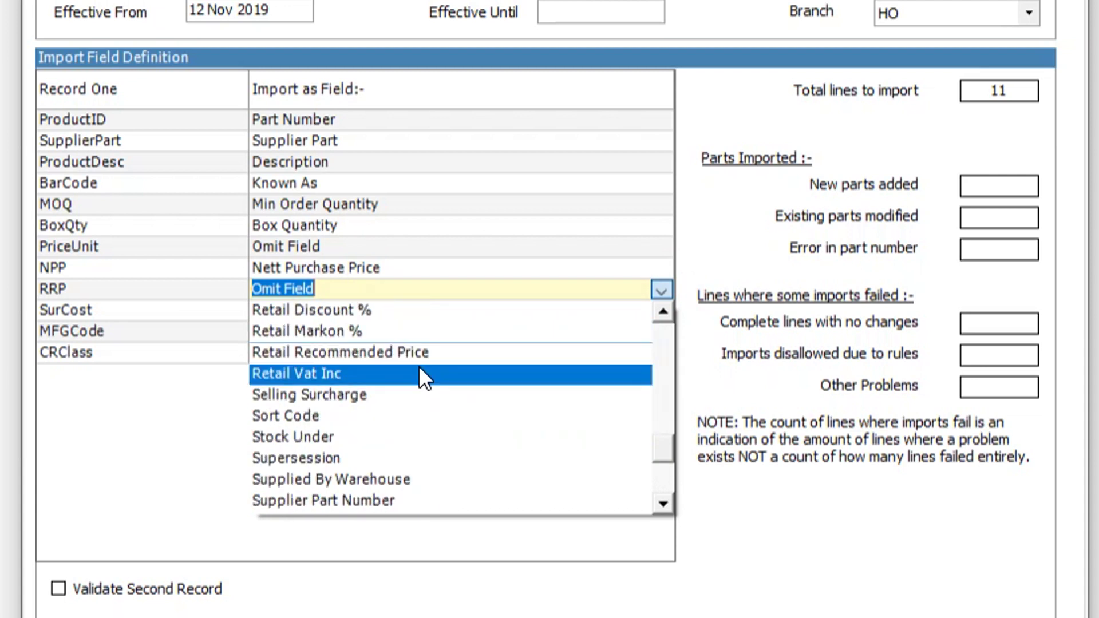
{"action": "left_click", "coordinate": [414, 352]}
- Map SurCost to Surcharge In and turn on Validate Second Record
{"action": "left_click", "coordinate": [321, 310]}
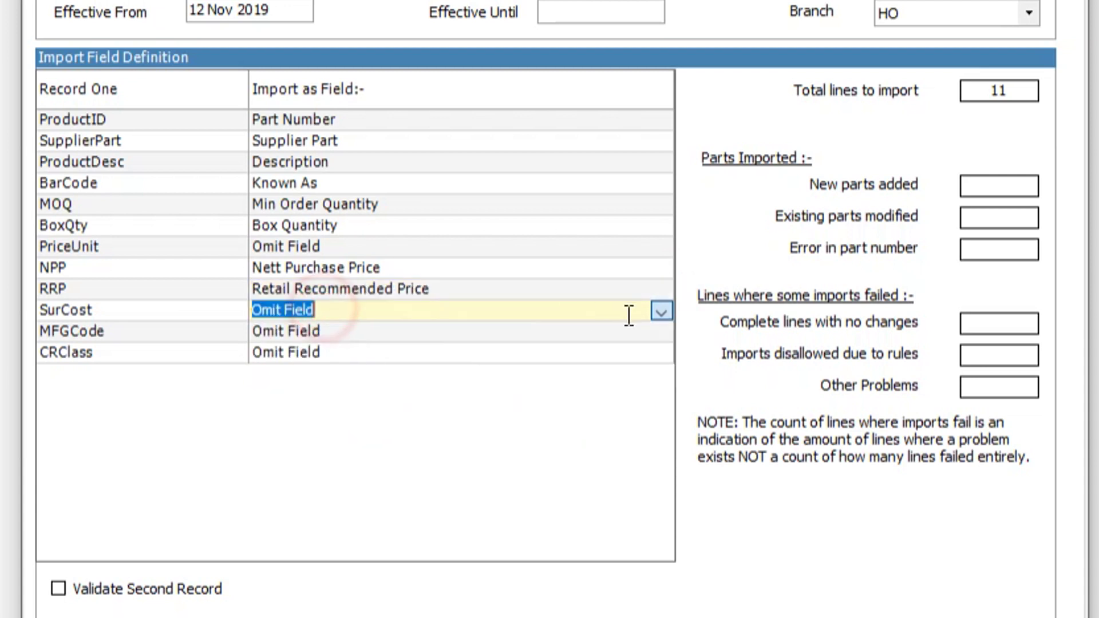
{"action": "left_click", "coordinate": [661, 312]}
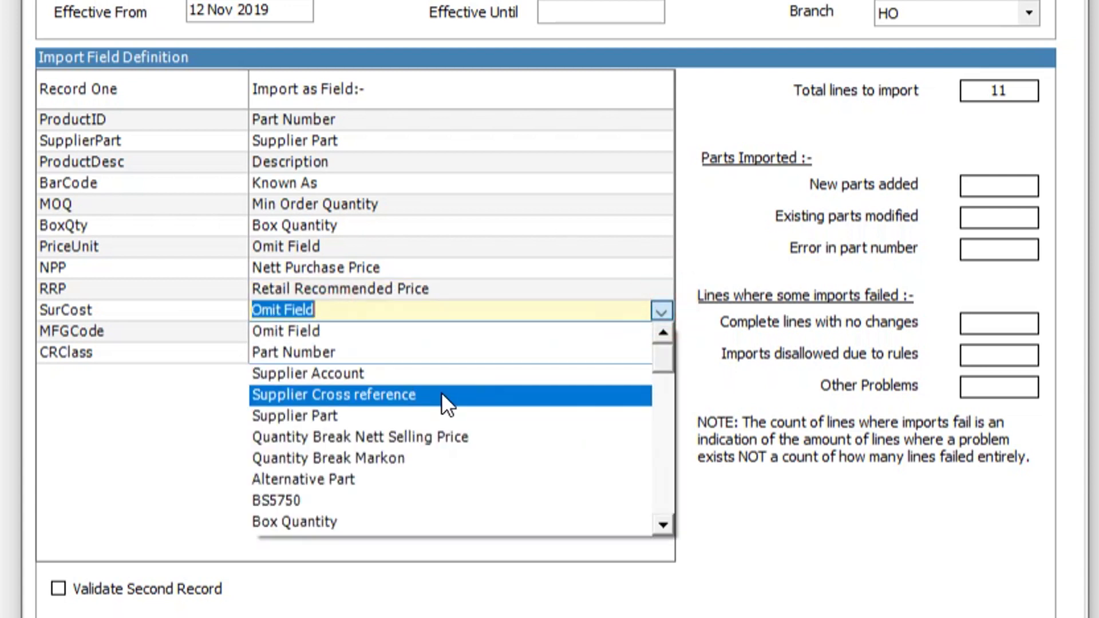
{"action": "scroll", "coordinate": [441, 395], "scroll_direction": "down", "scroll_amount": 2}
{"action": "scroll", "coordinate": [440, 399], "scroll_direction": "down", "scroll_amount": 4}
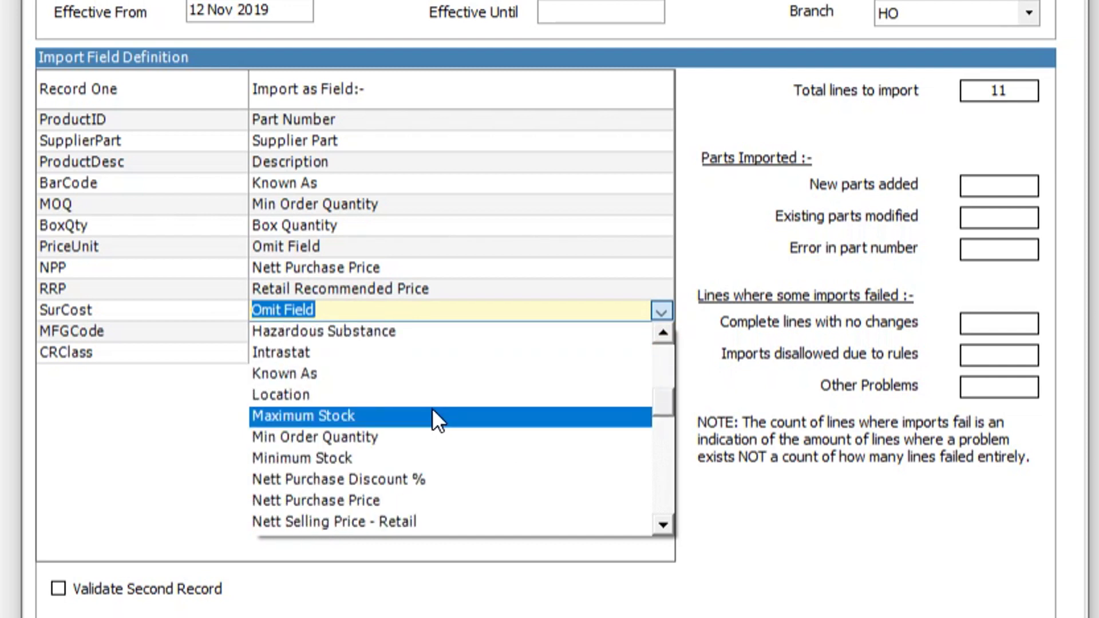
{"action": "scroll", "coordinate": [430, 409], "scroll_direction": "down", "scroll_amount": 2}
{"action": "type", "text": "s"}
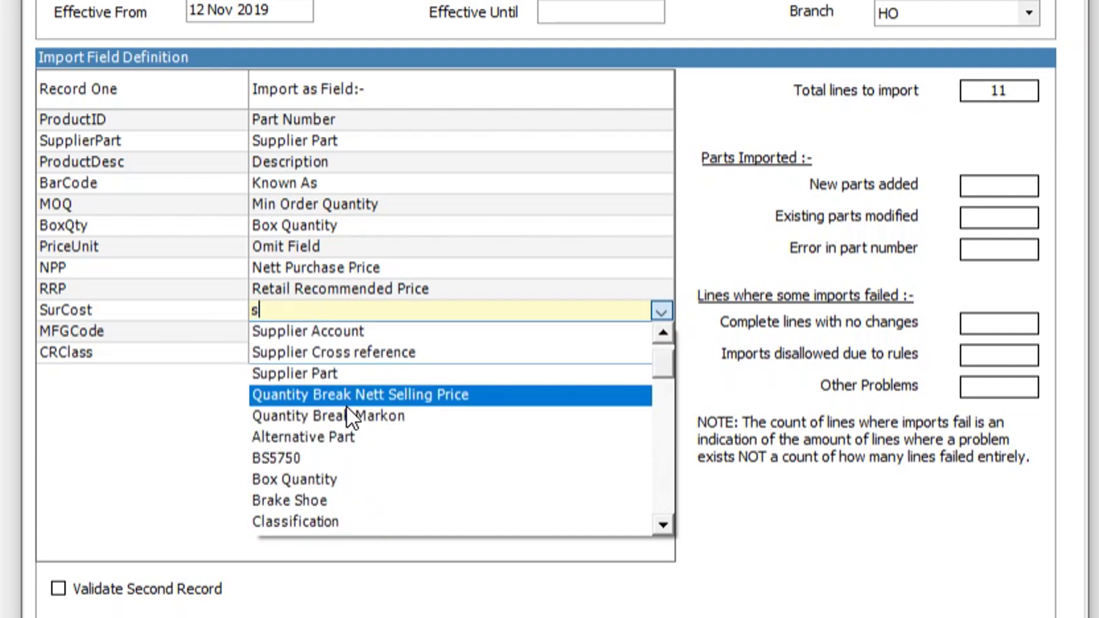
{"action": "type", "text": "urch"}
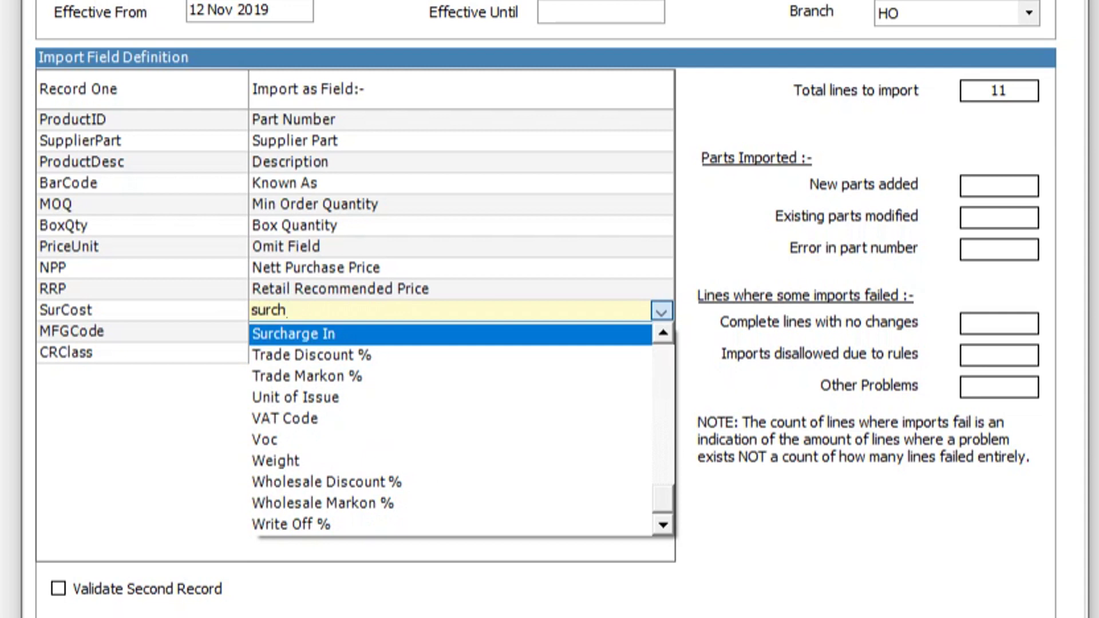
{"action": "left_click", "coordinate": [332, 335]}
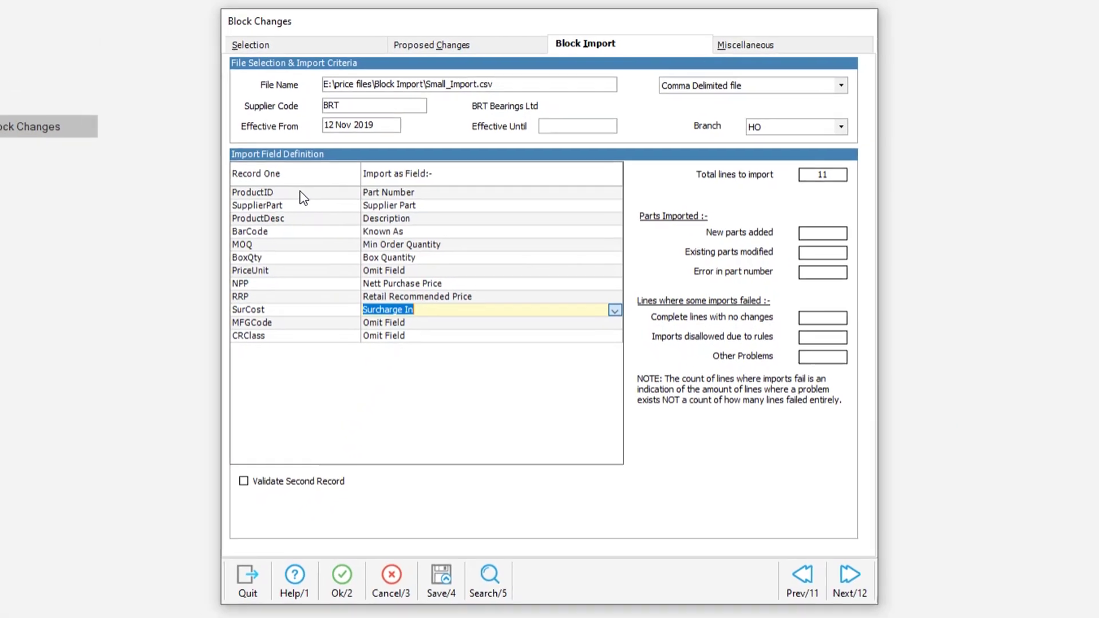
{"action": "left_click", "coordinate": [265, 481]}
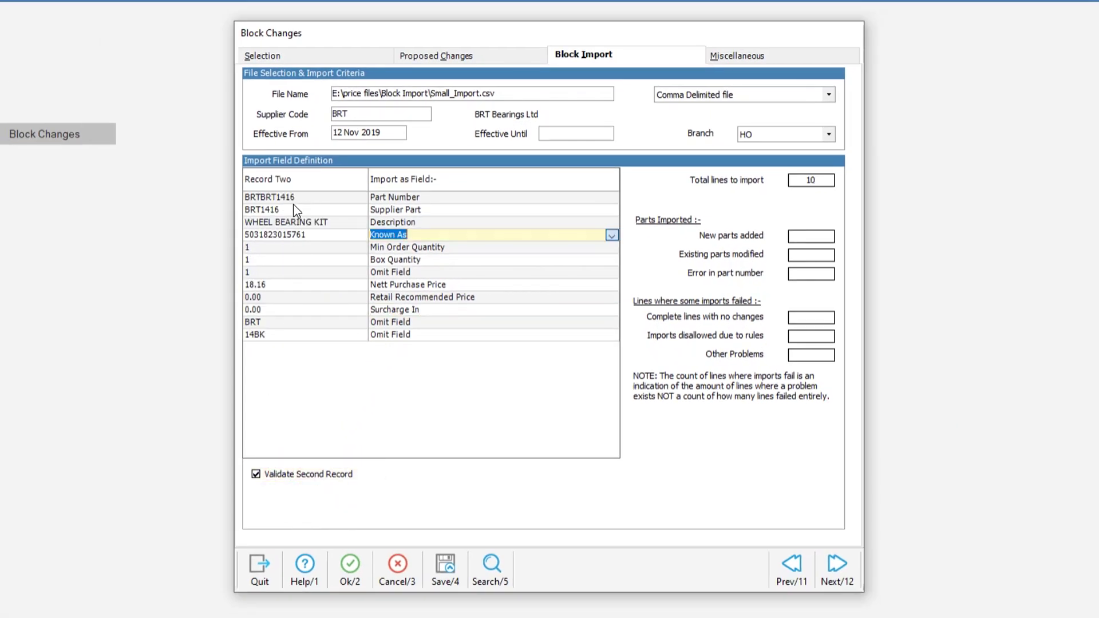
- Check second-record values (BRTBRT1416, WHEEL BEARING KIT, 18.16, 0.00) against the mapping, then start the import
{"action": "left_click", "coordinate": [311, 197]}
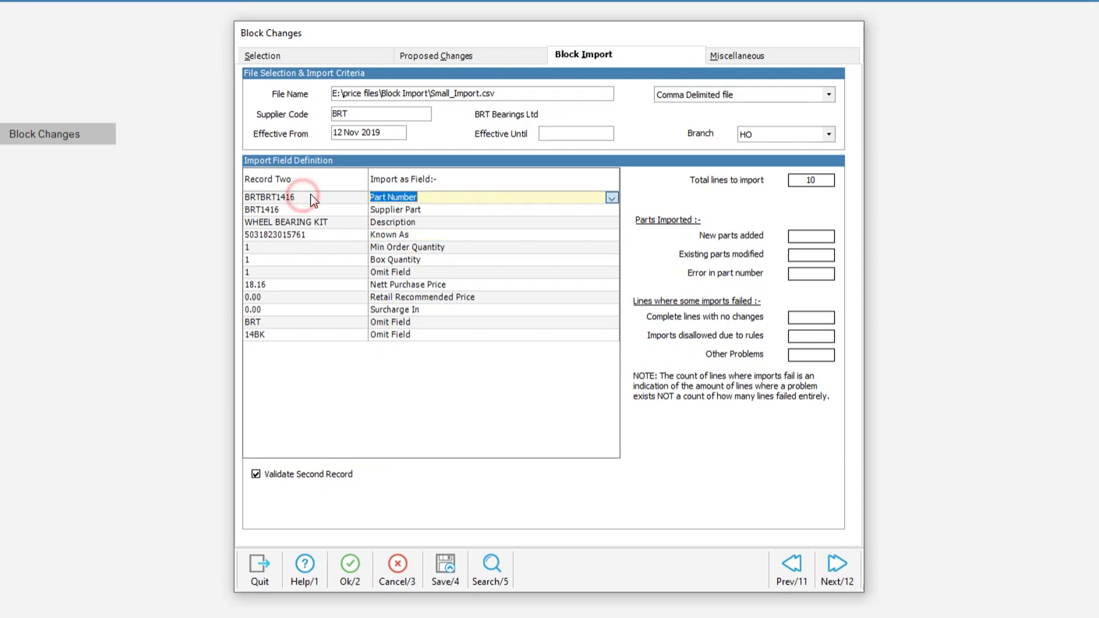
{"action": "left_click", "coordinate": [332, 222]}
{"action": "left_click", "coordinate": [341, 285]}
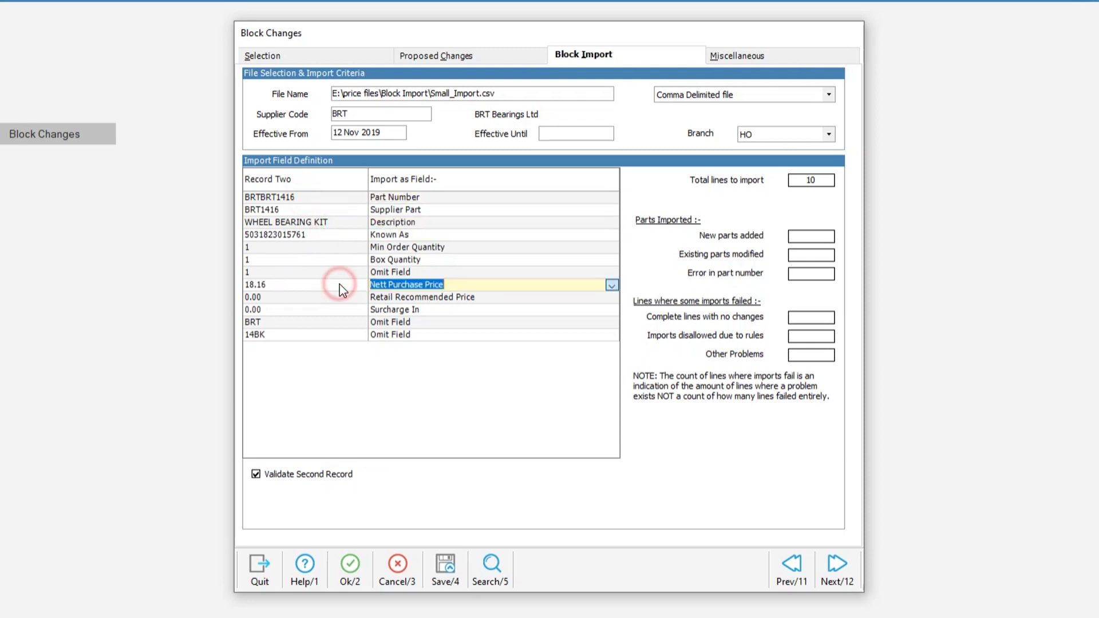
{"action": "left_click", "coordinate": [385, 299]}
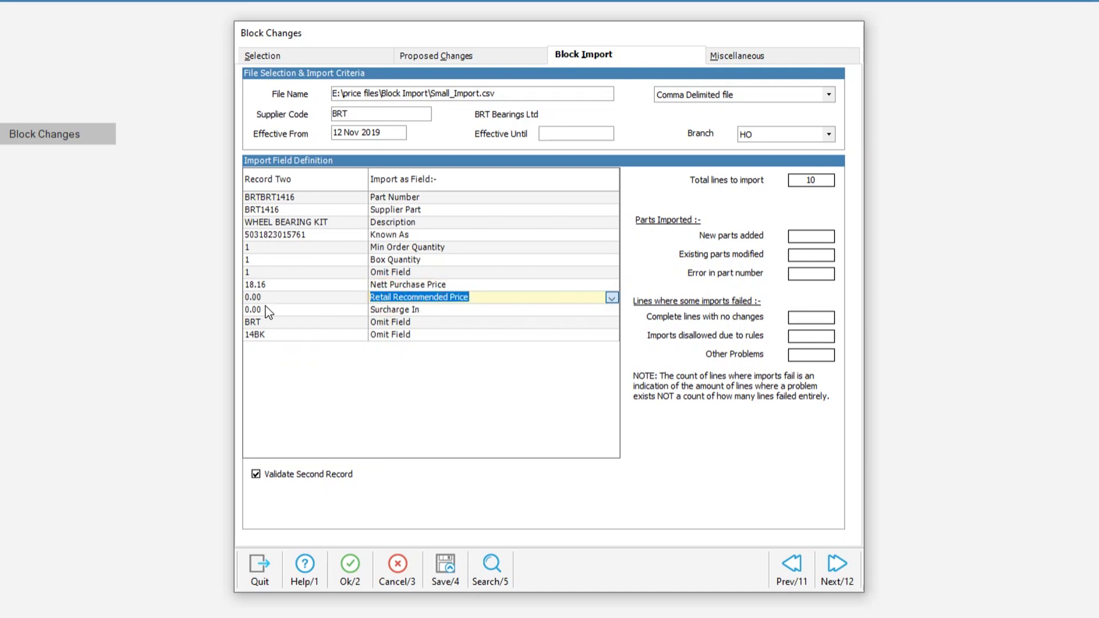
{"action": "left_click", "coordinate": [256, 475]}
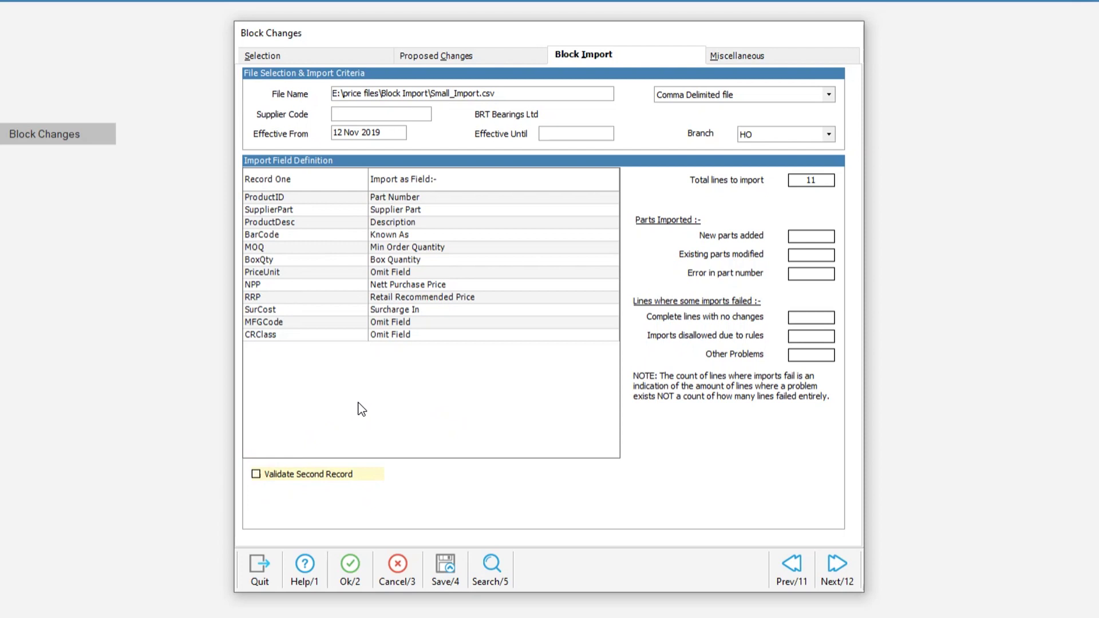
{"action": "left_click", "coordinate": [256, 475]}
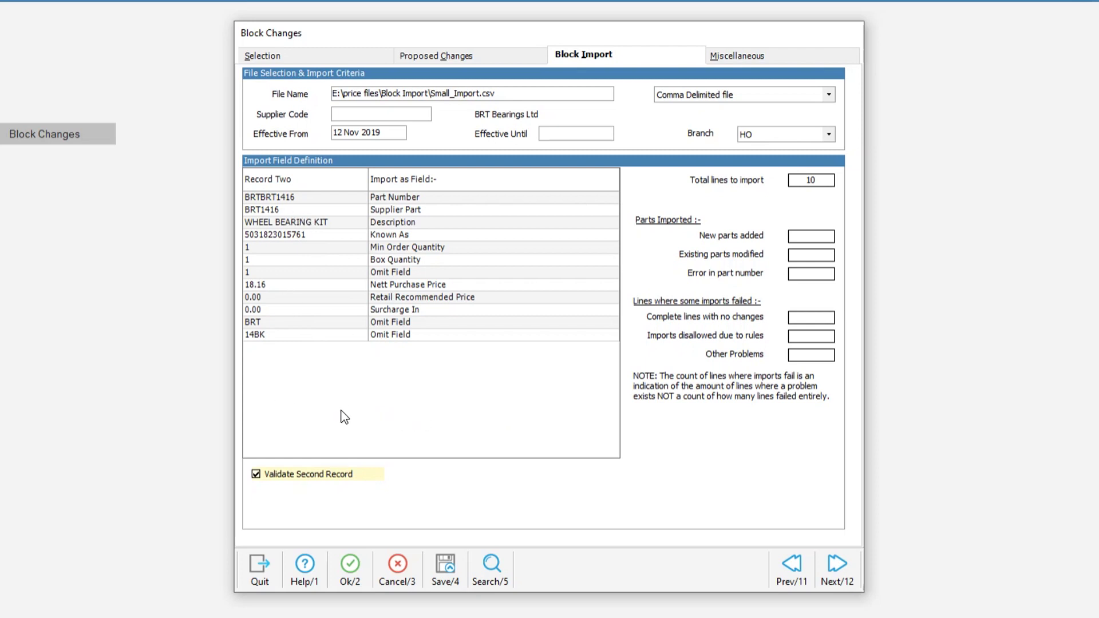
{"action": "left_click", "coordinate": [350, 567]}
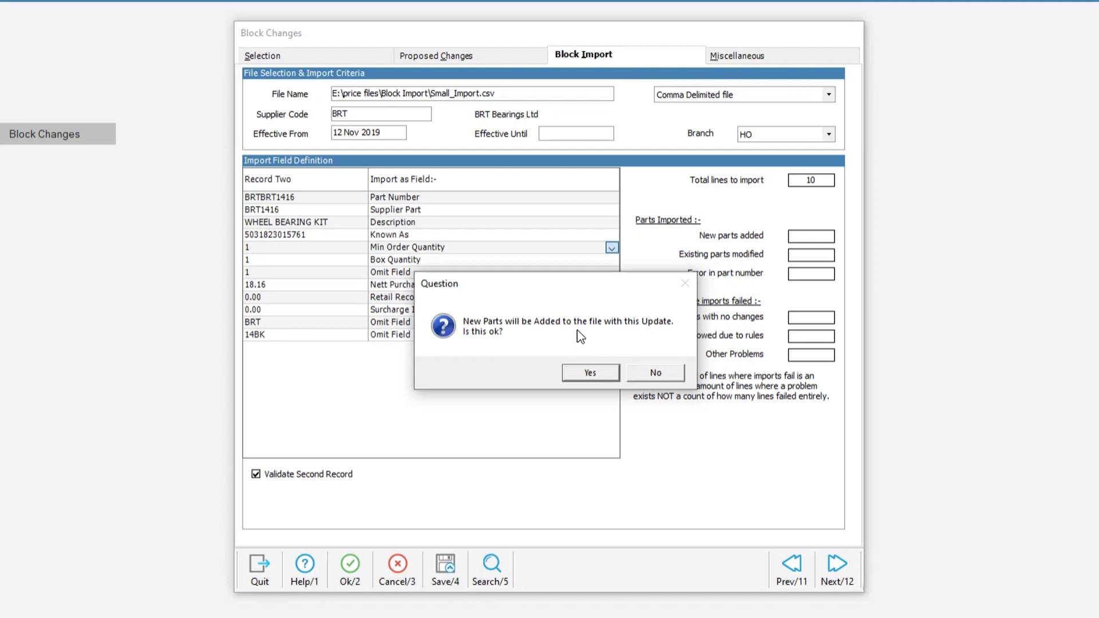
- Accept adding new parts, save the mapping as 'BRT IMPORT' and run the import to completion
{"action": "left_click", "coordinate": [584, 374]}
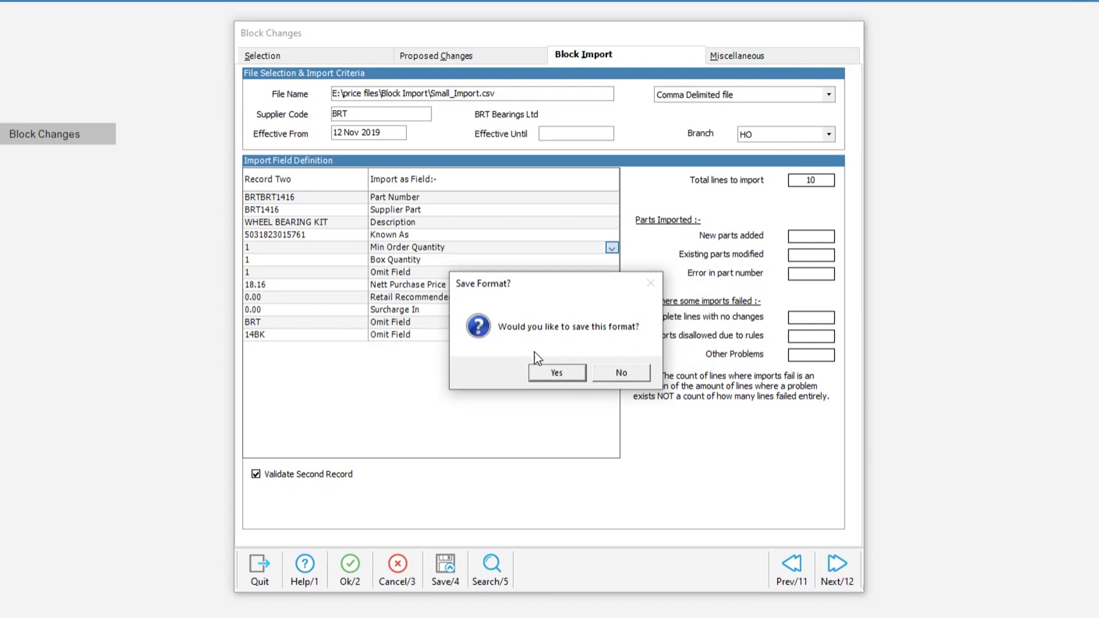
{"action": "left_click", "coordinate": [557, 374]}
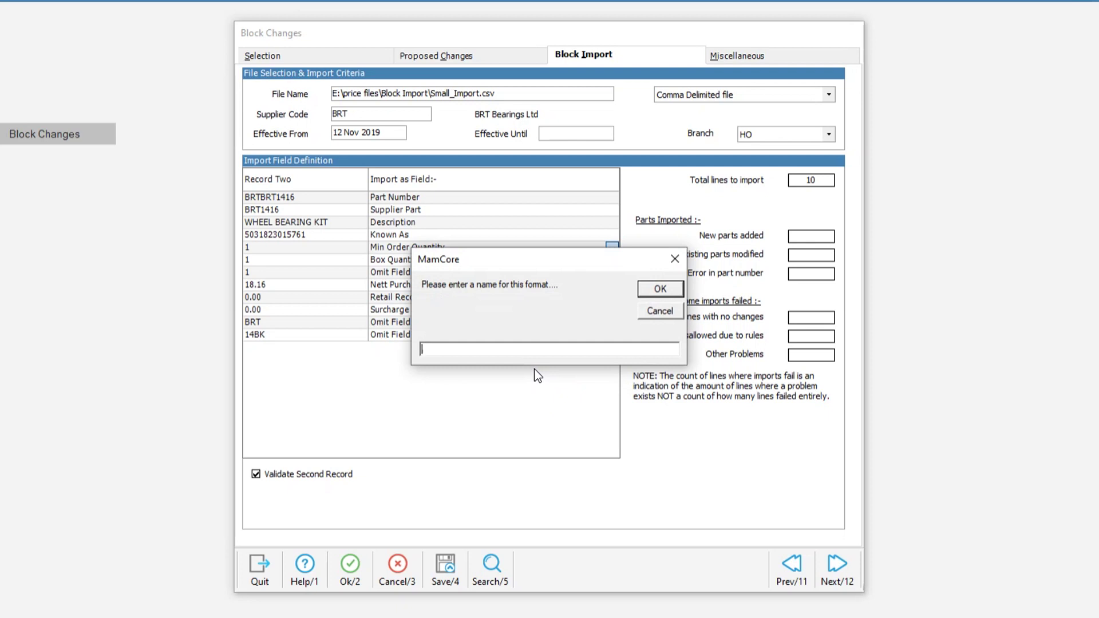
{"action": "type", "text": "BRT IMPORT"}
{"action": "left_click", "coordinate": [657, 292]}
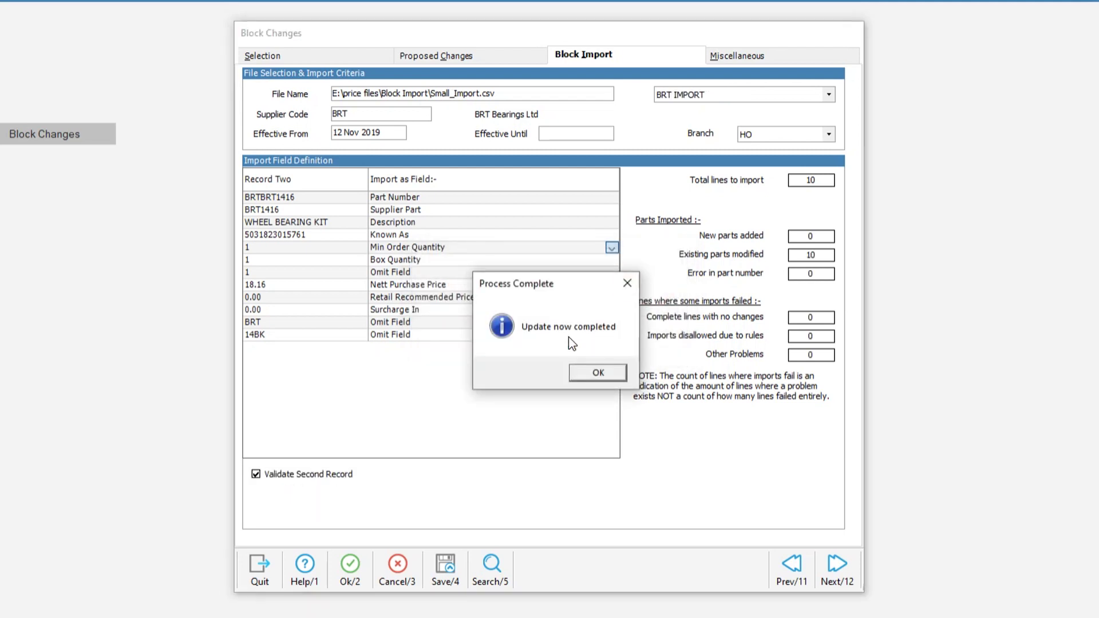
{"action": "left_click", "coordinate": [598, 376]}
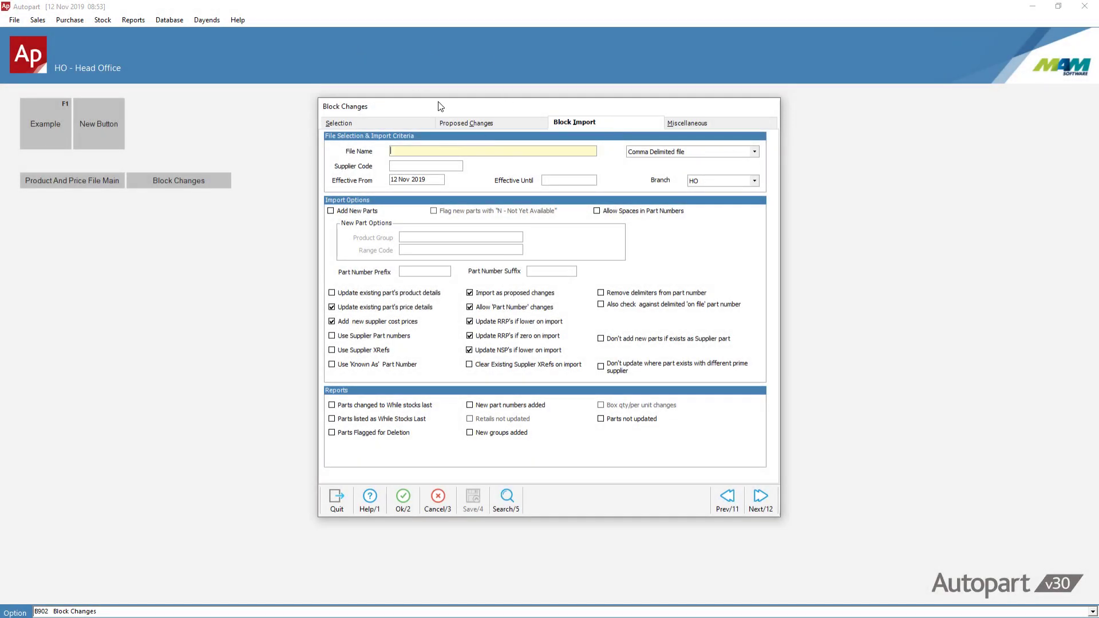
- Review the part amendments in the Nett Purchase Price proposed change
{"action": "left_click", "coordinate": [469, 123]}
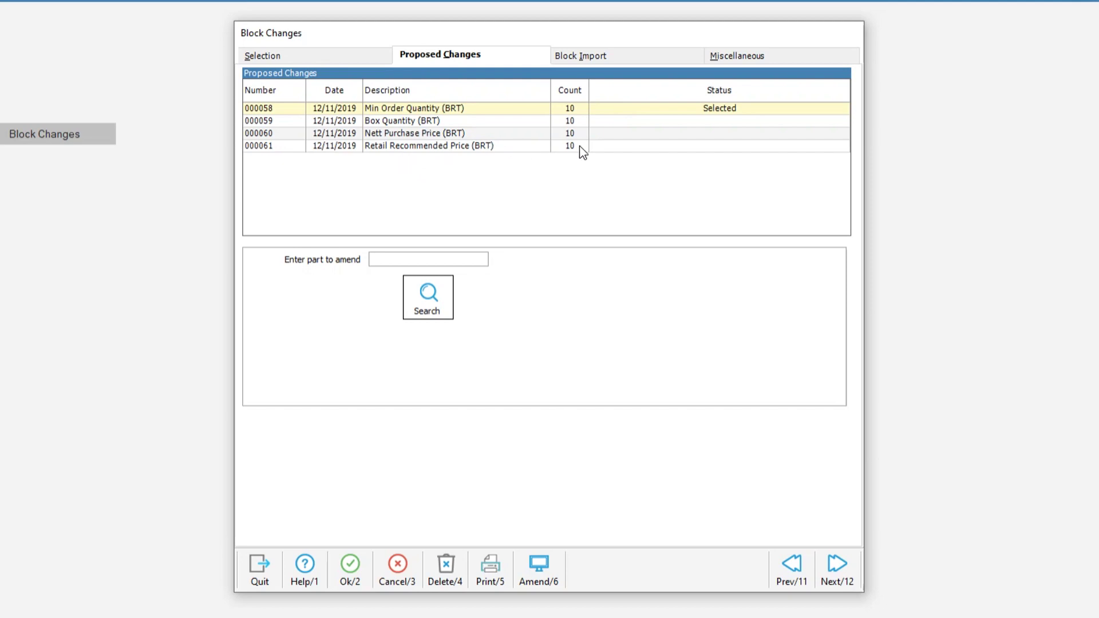
{"action": "key", "text": "Down"}
{"action": "left_click", "coordinate": [452, 133]}
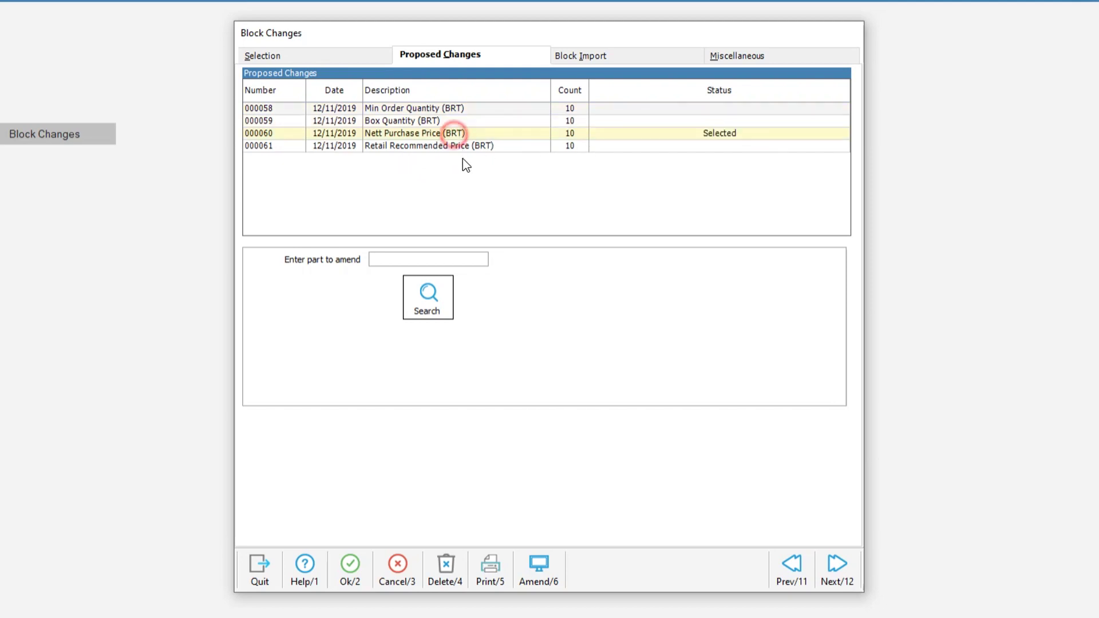
{"action": "left_click", "coordinate": [534, 567]}
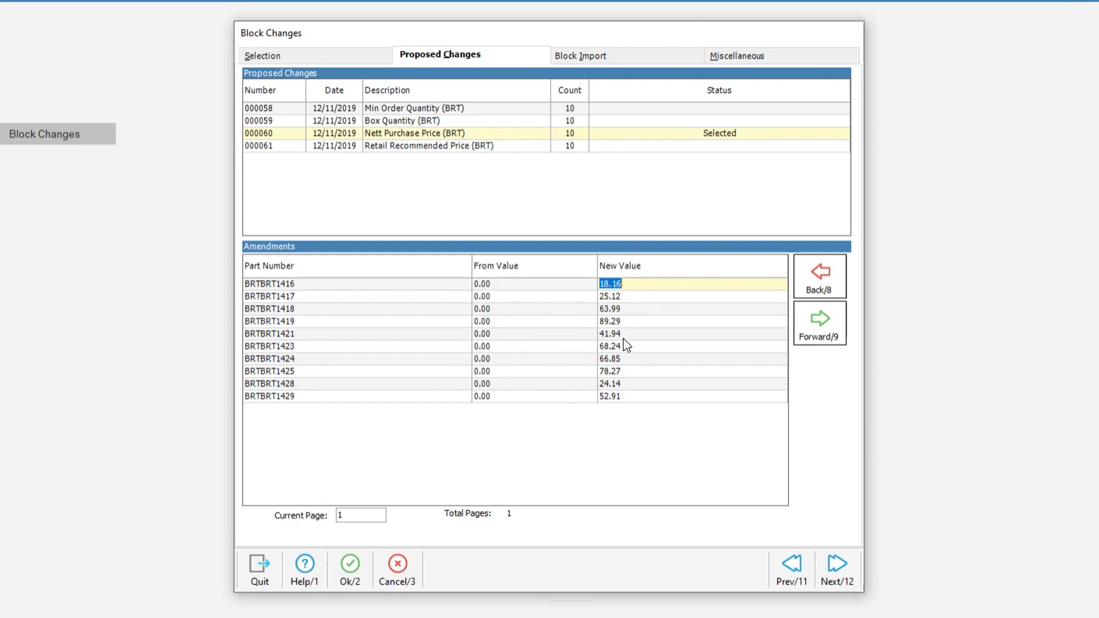
{"action": "left_click", "coordinate": [398, 569]}
- Select all four BRT proposed changes and apply them
{"action": "left_click", "coordinate": [750, 146]}
{"action": "left_click", "coordinate": [738, 120]}
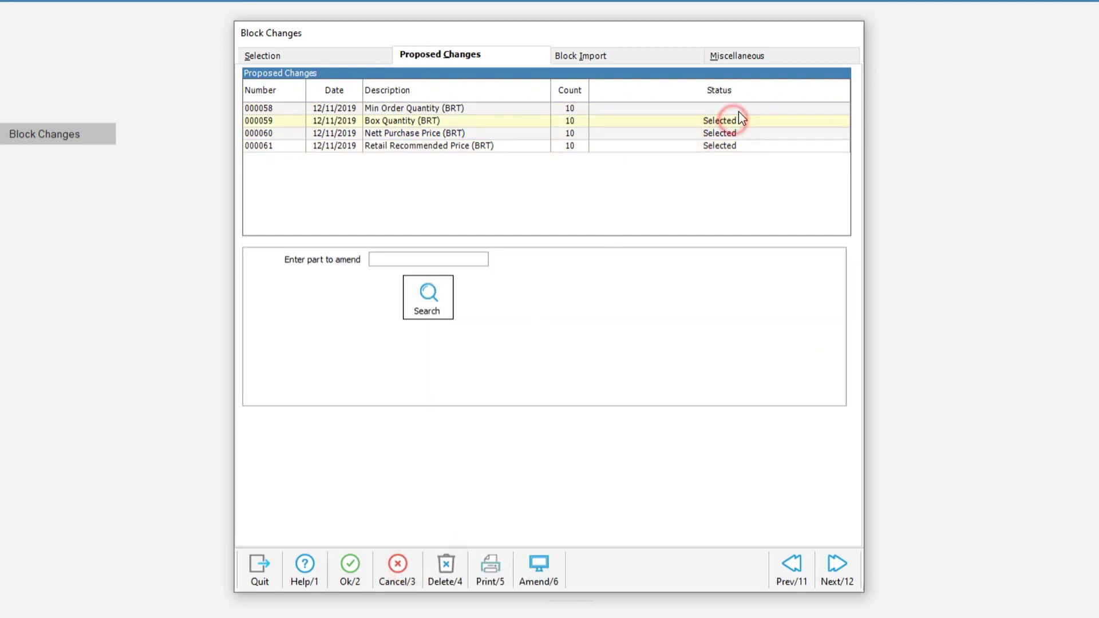
{"action": "left_click", "coordinate": [736, 109]}
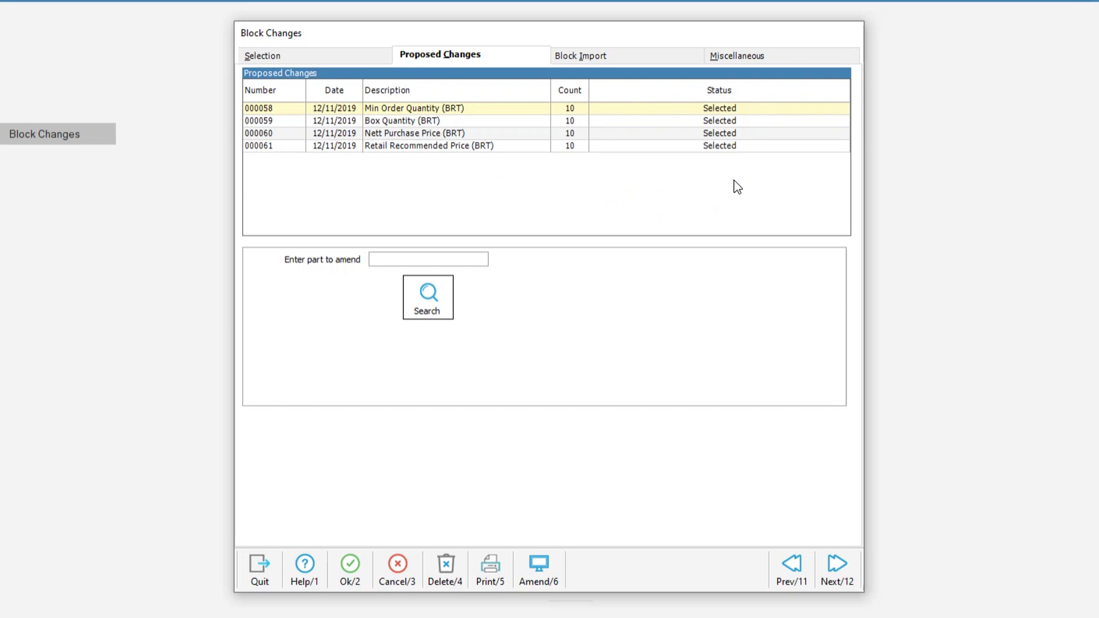
{"action": "left_click", "coordinate": [350, 568]}
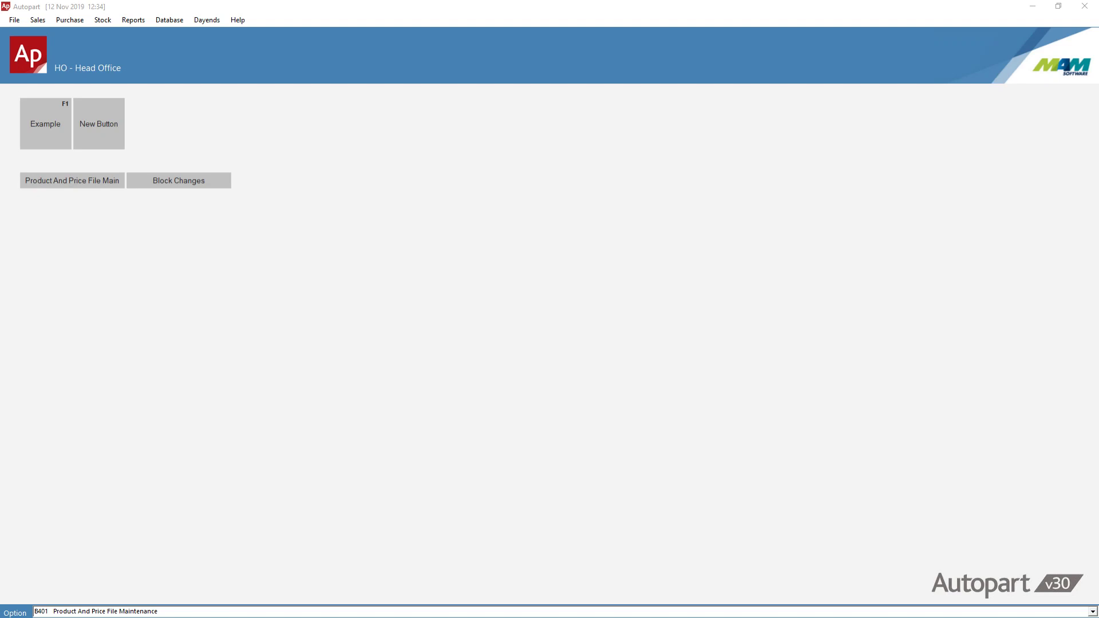
- Look up part BRTBRT1416 in the product file and confirm its BRT nett purchase price is 18.16
{"action": "left_click", "coordinate": [199, 140]}
{"action": "left_click", "coordinate": [171, 21]}
{"action": "mouse_move", "coordinate": [191, 38]}
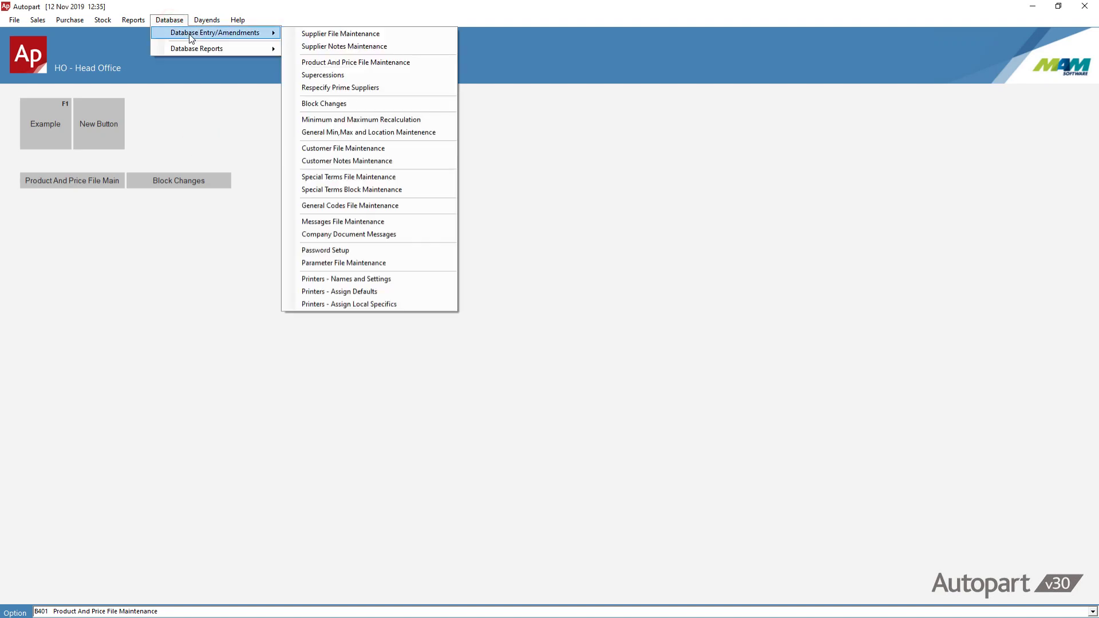
{"action": "left_click", "coordinate": [386, 62]}
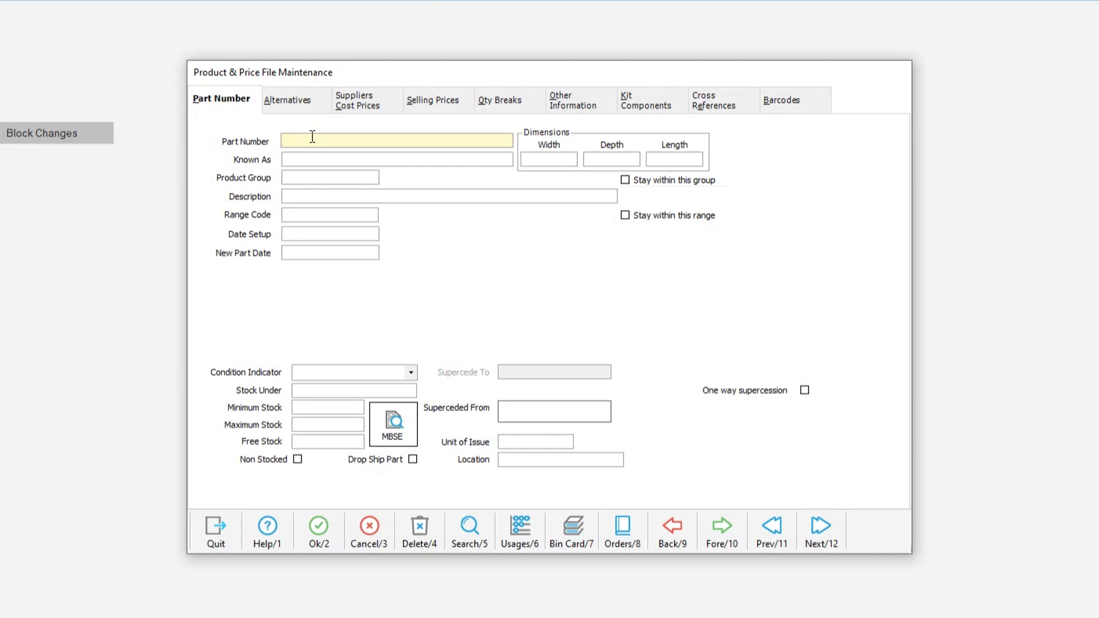
{"action": "left_click", "coordinate": [381, 185]}
{"action": "type", "text": "BRTBRT1416"}
{"action": "key", "text": "Return"}
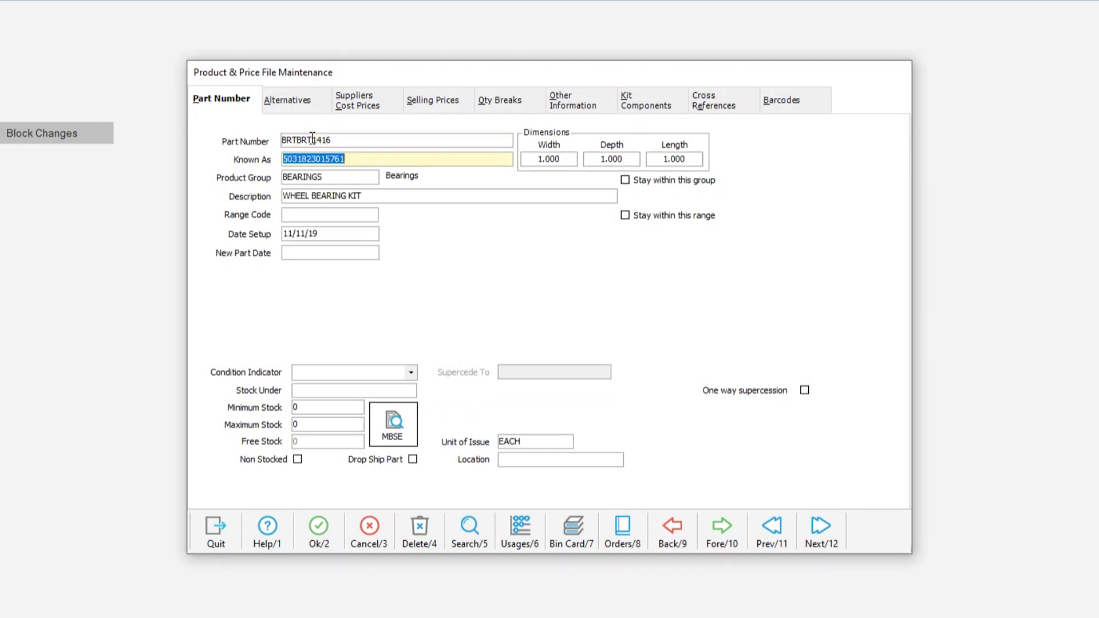
{"action": "left_click", "coordinate": [368, 106]}
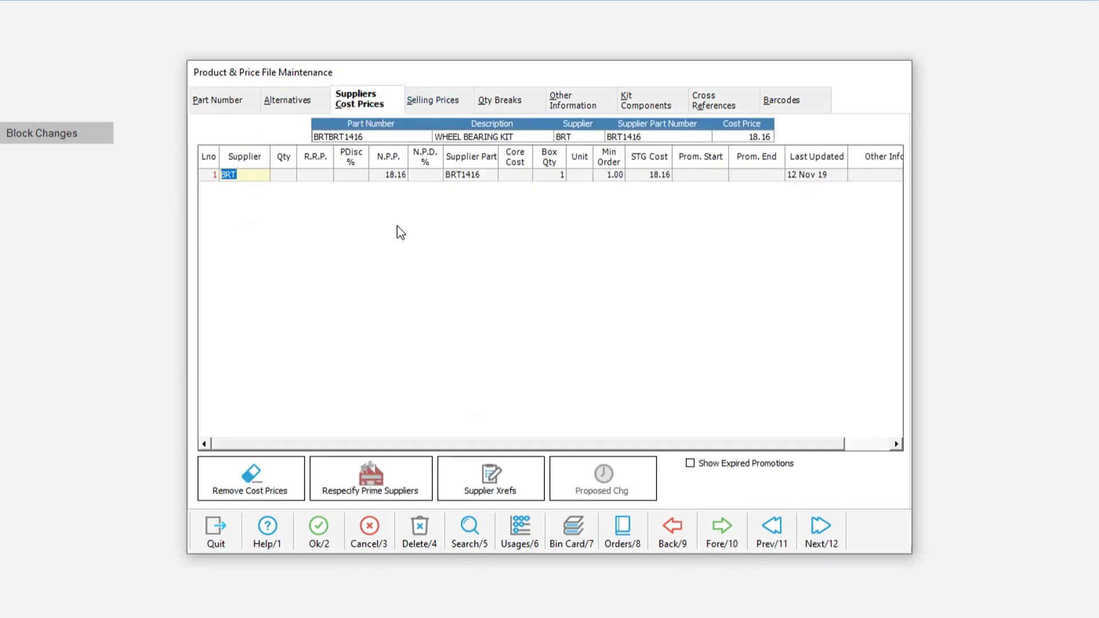
{"action": "left_click", "coordinate": [394, 184]}
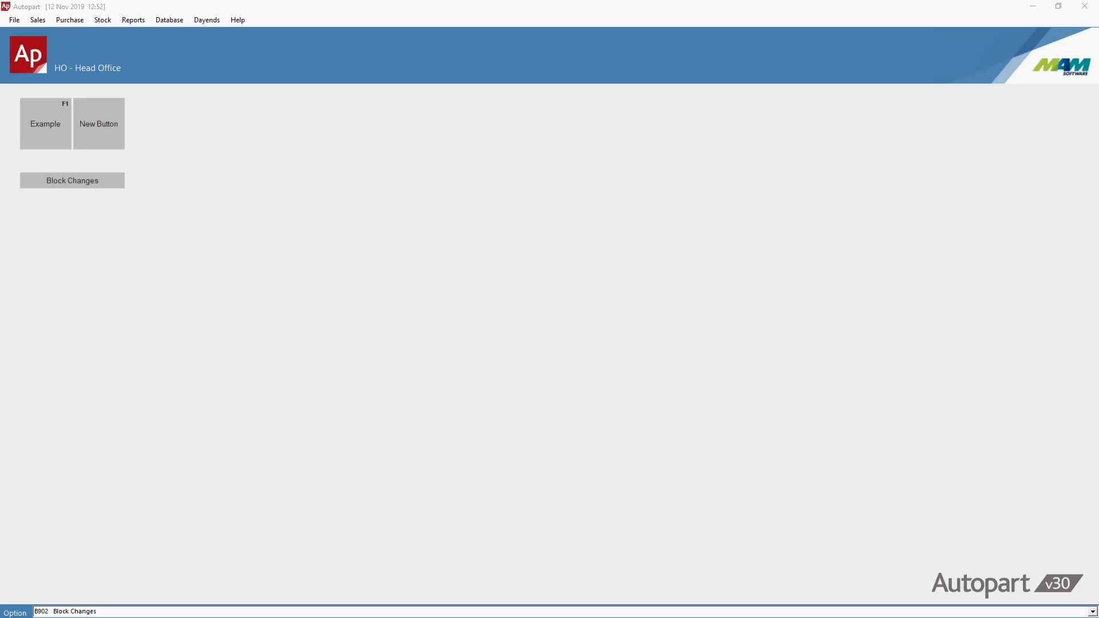
- Reopen Block Import, choose the saved BRT IMPORT format and load Short_Import.csv
{"action": "left_click", "coordinate": [178, 20]}
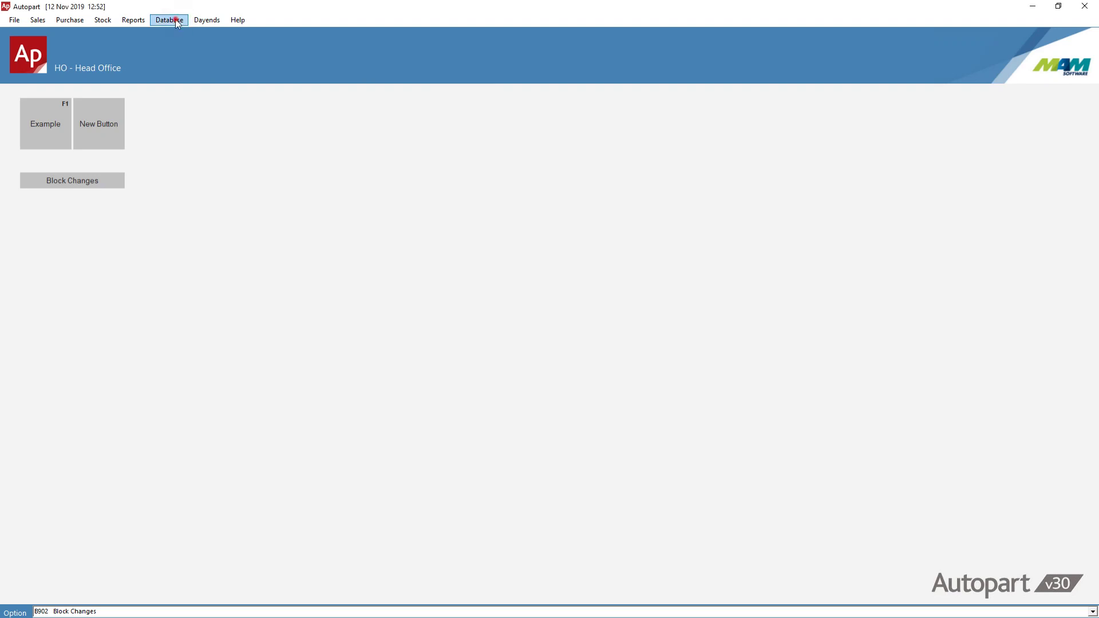
{"action": "mouse_move", "coordinate": [184, 32]}
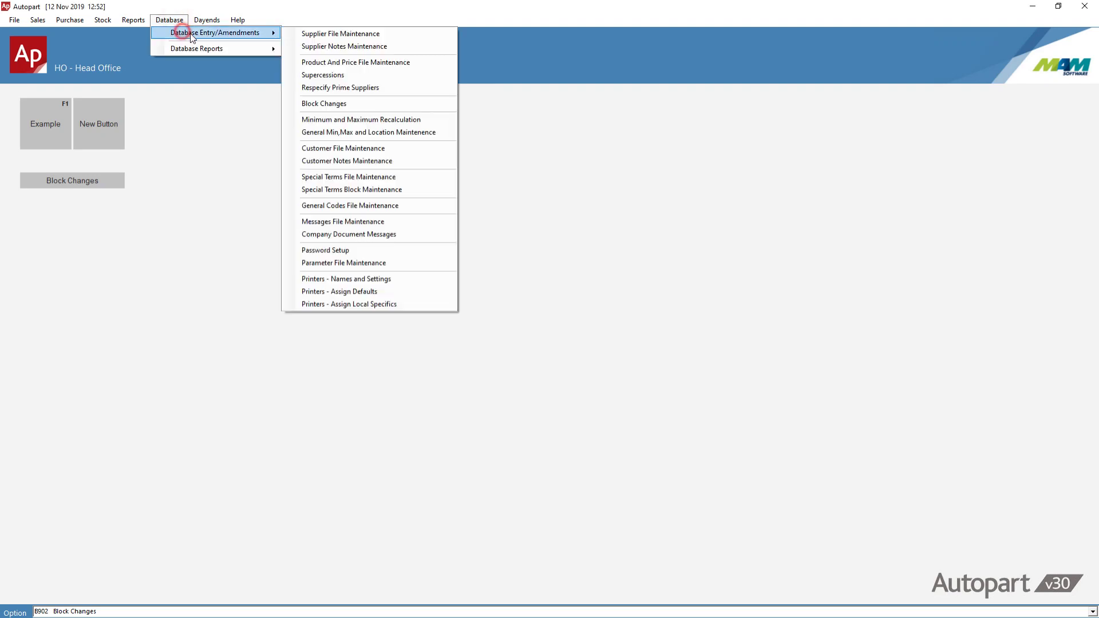
{"action": "left_click", "coordinate": [345, 103]}
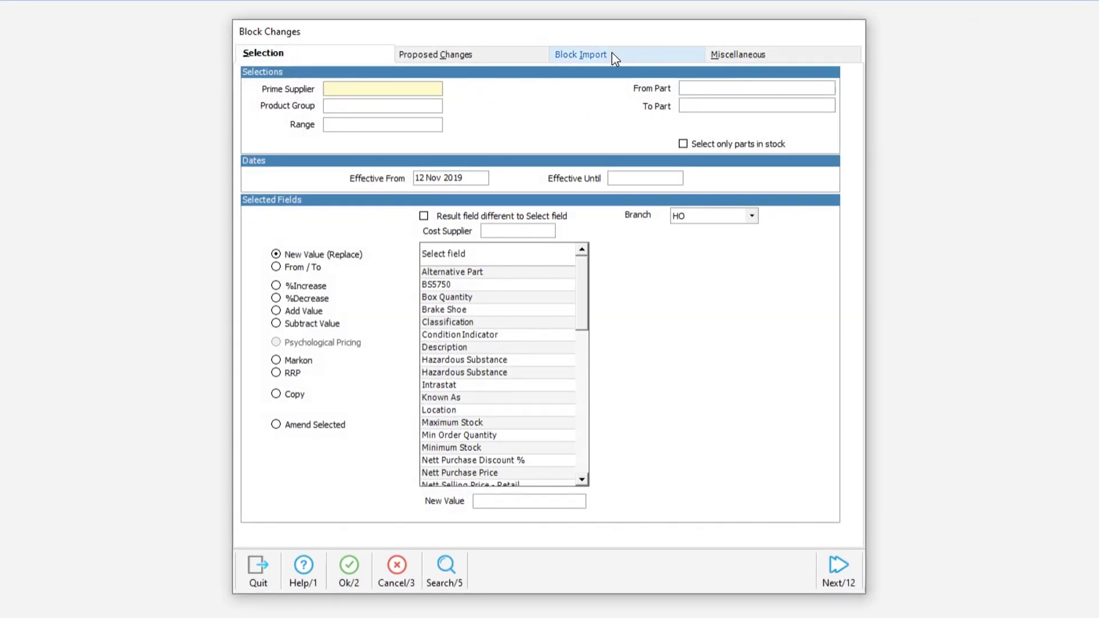
{"action": "left_click", "coordinate": [615, 58]}
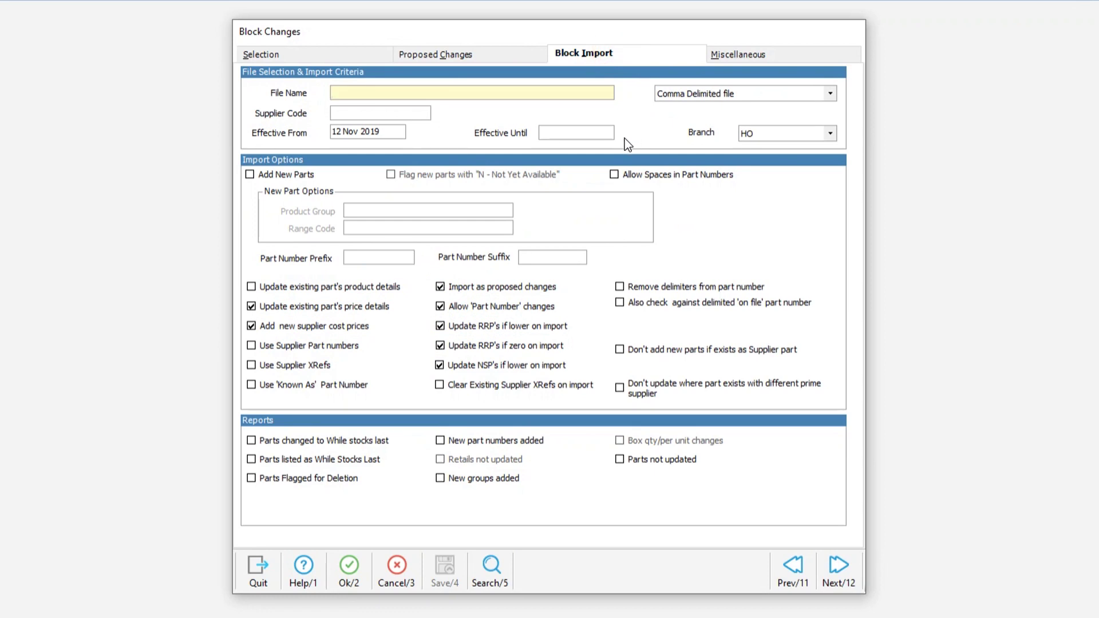
{"action": "left_click", "coordinate": [830, 93]}
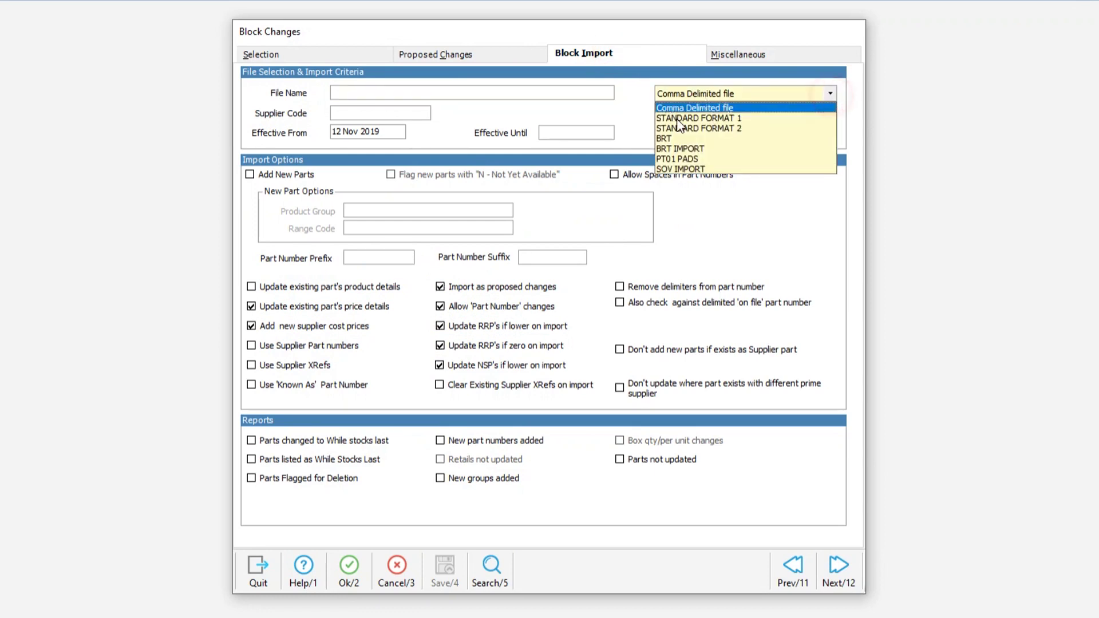
{"action": "left_click", "coordinate": [699, 150]}
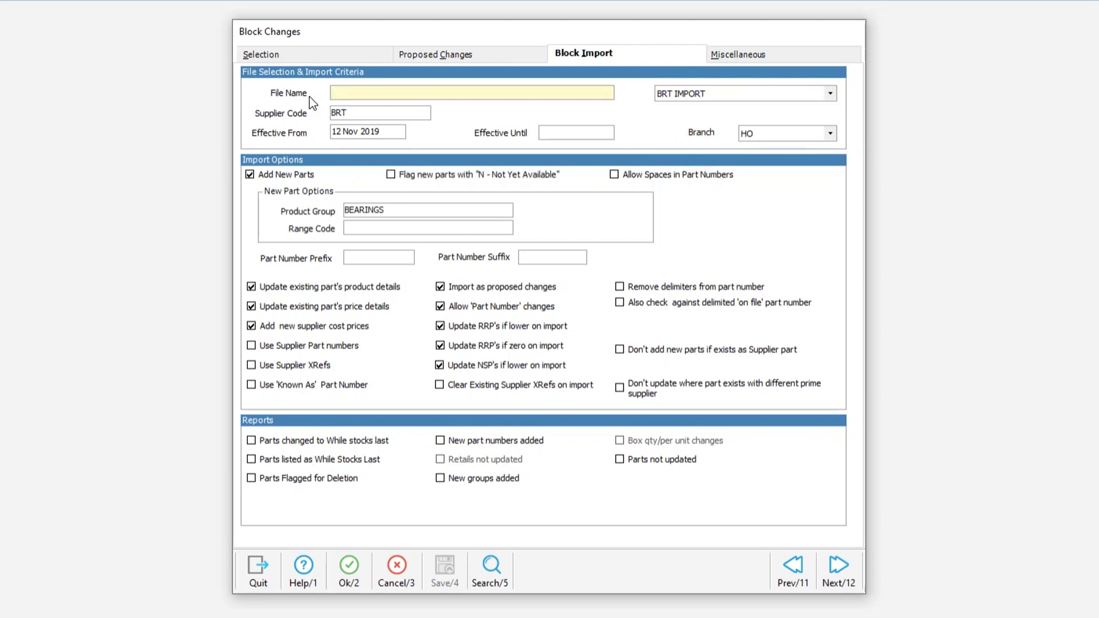
{"action": "left_click", "coordinate": [491, 568]}
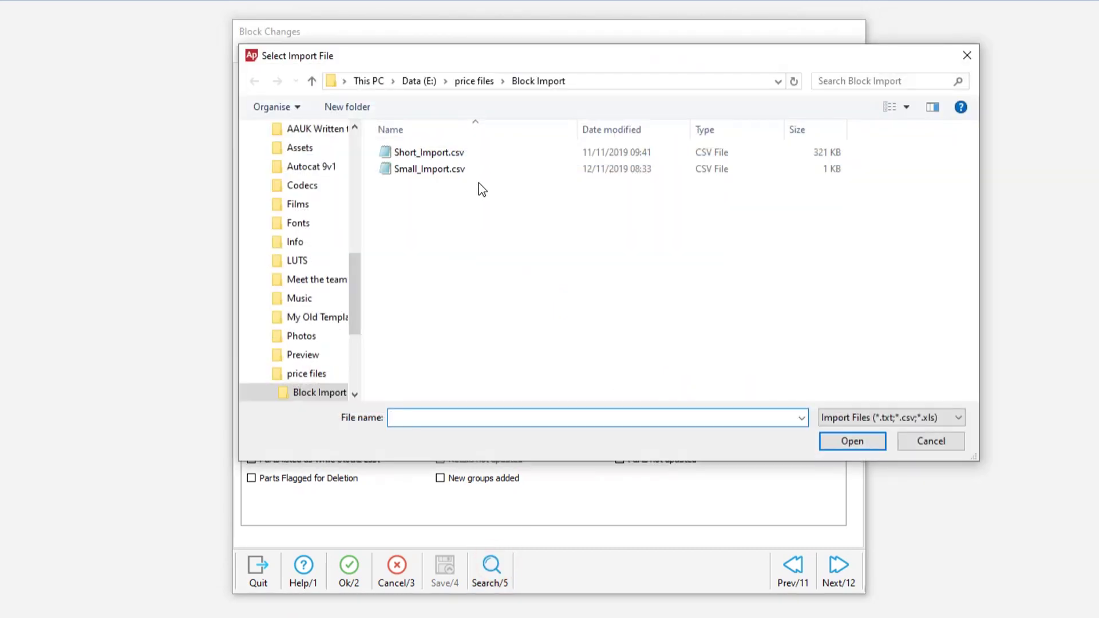
{"action": "double_click", "coordinate": [405, 152]}
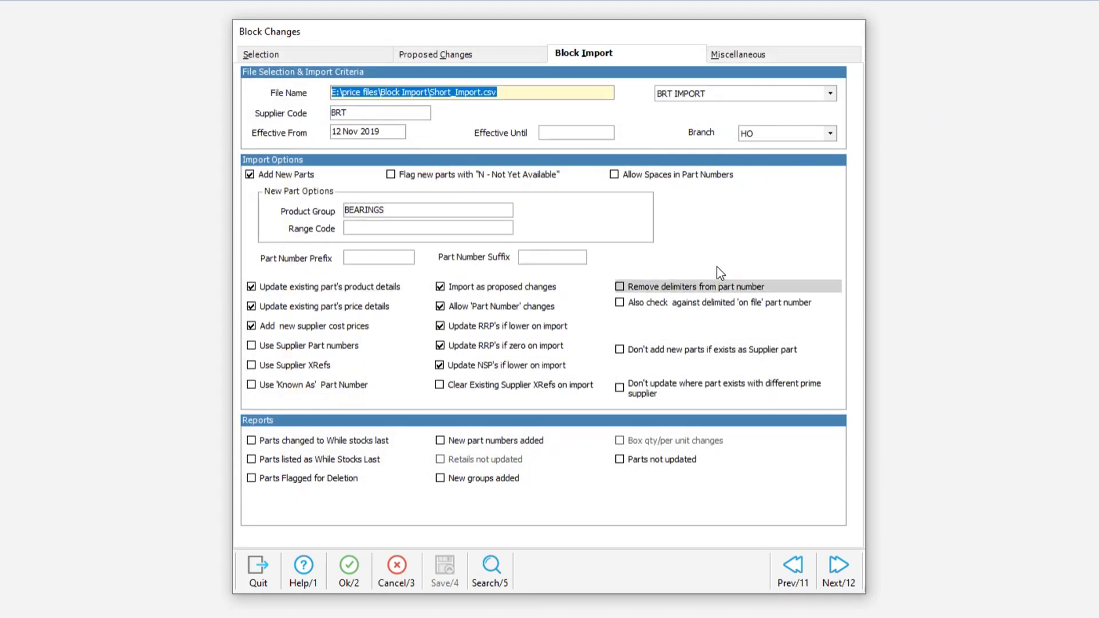
- Read Short_Import.csv's 4003 lines, validate the second record and confirm adding new parts
{"action": "left_click", "coordinate": [347, 566]}
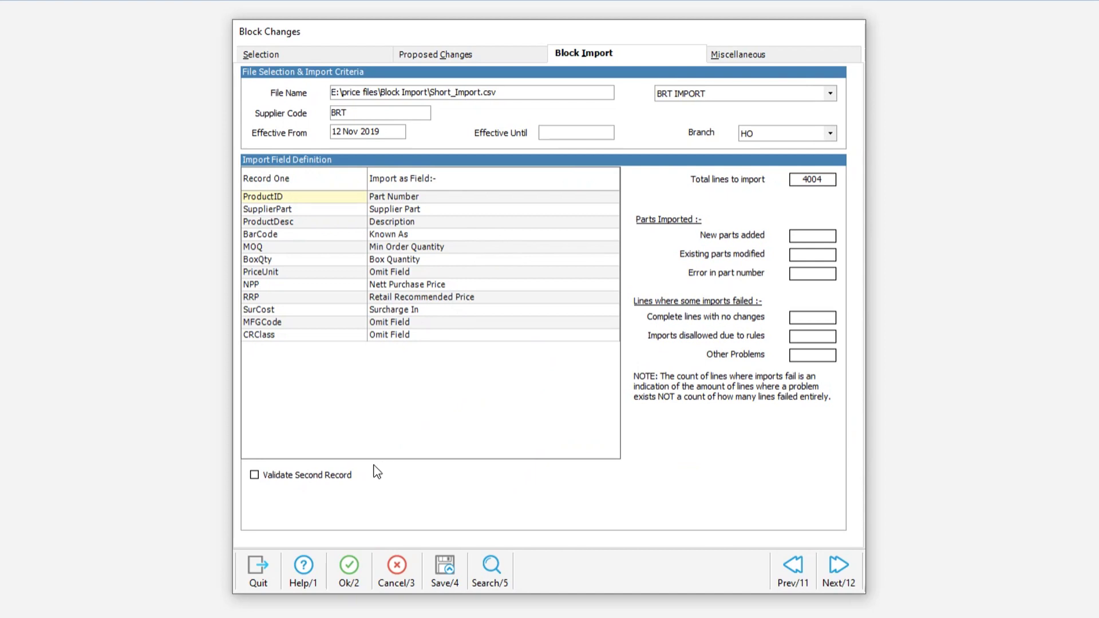
{"action": "left_click", "coordinate": [315, 475]}
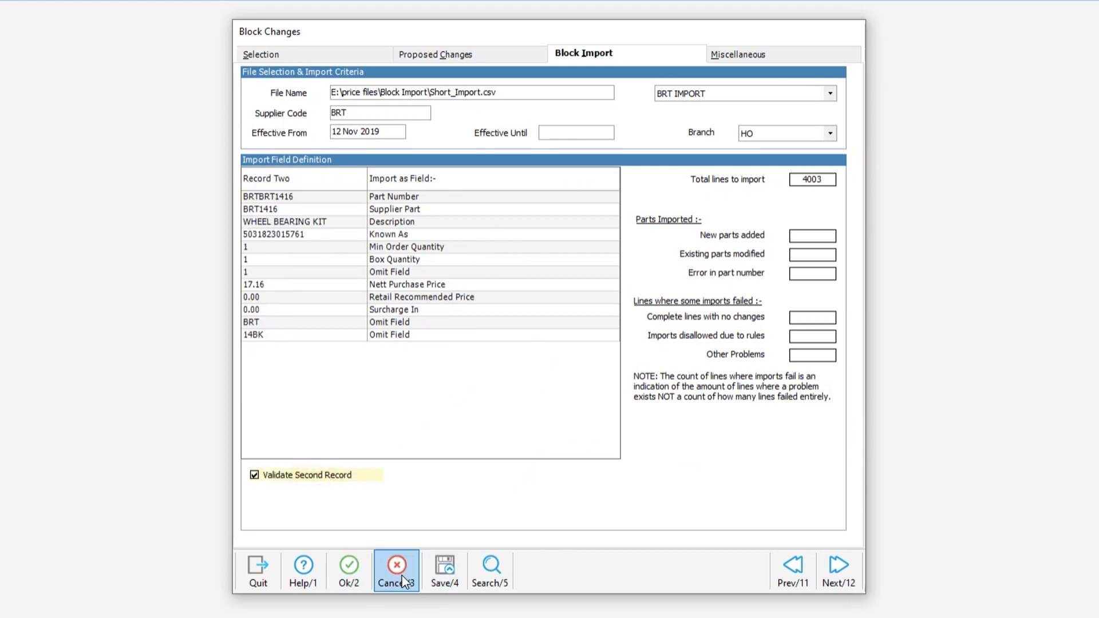
{"action": "left_click", "coordinate": [347, 571]}
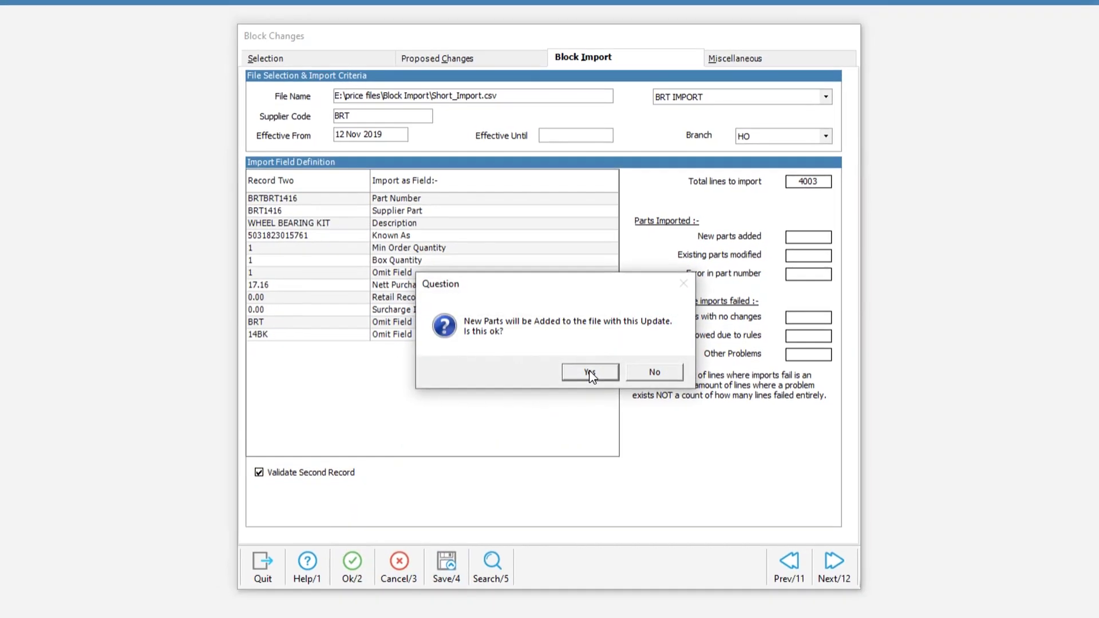
{"action": "left_click", "coordinate": [590, 373]}
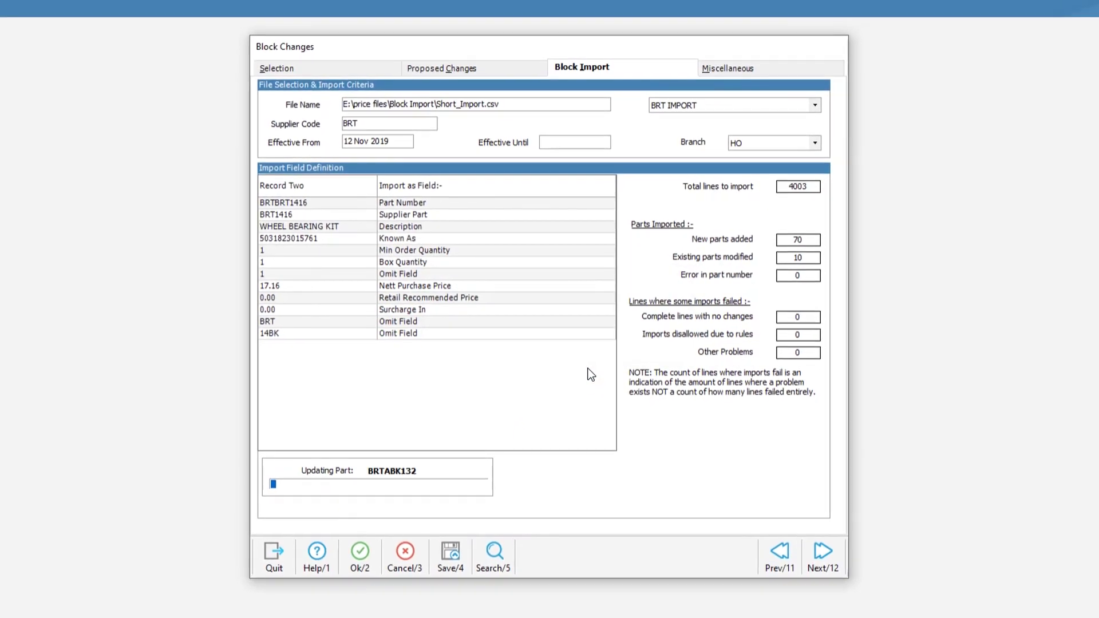